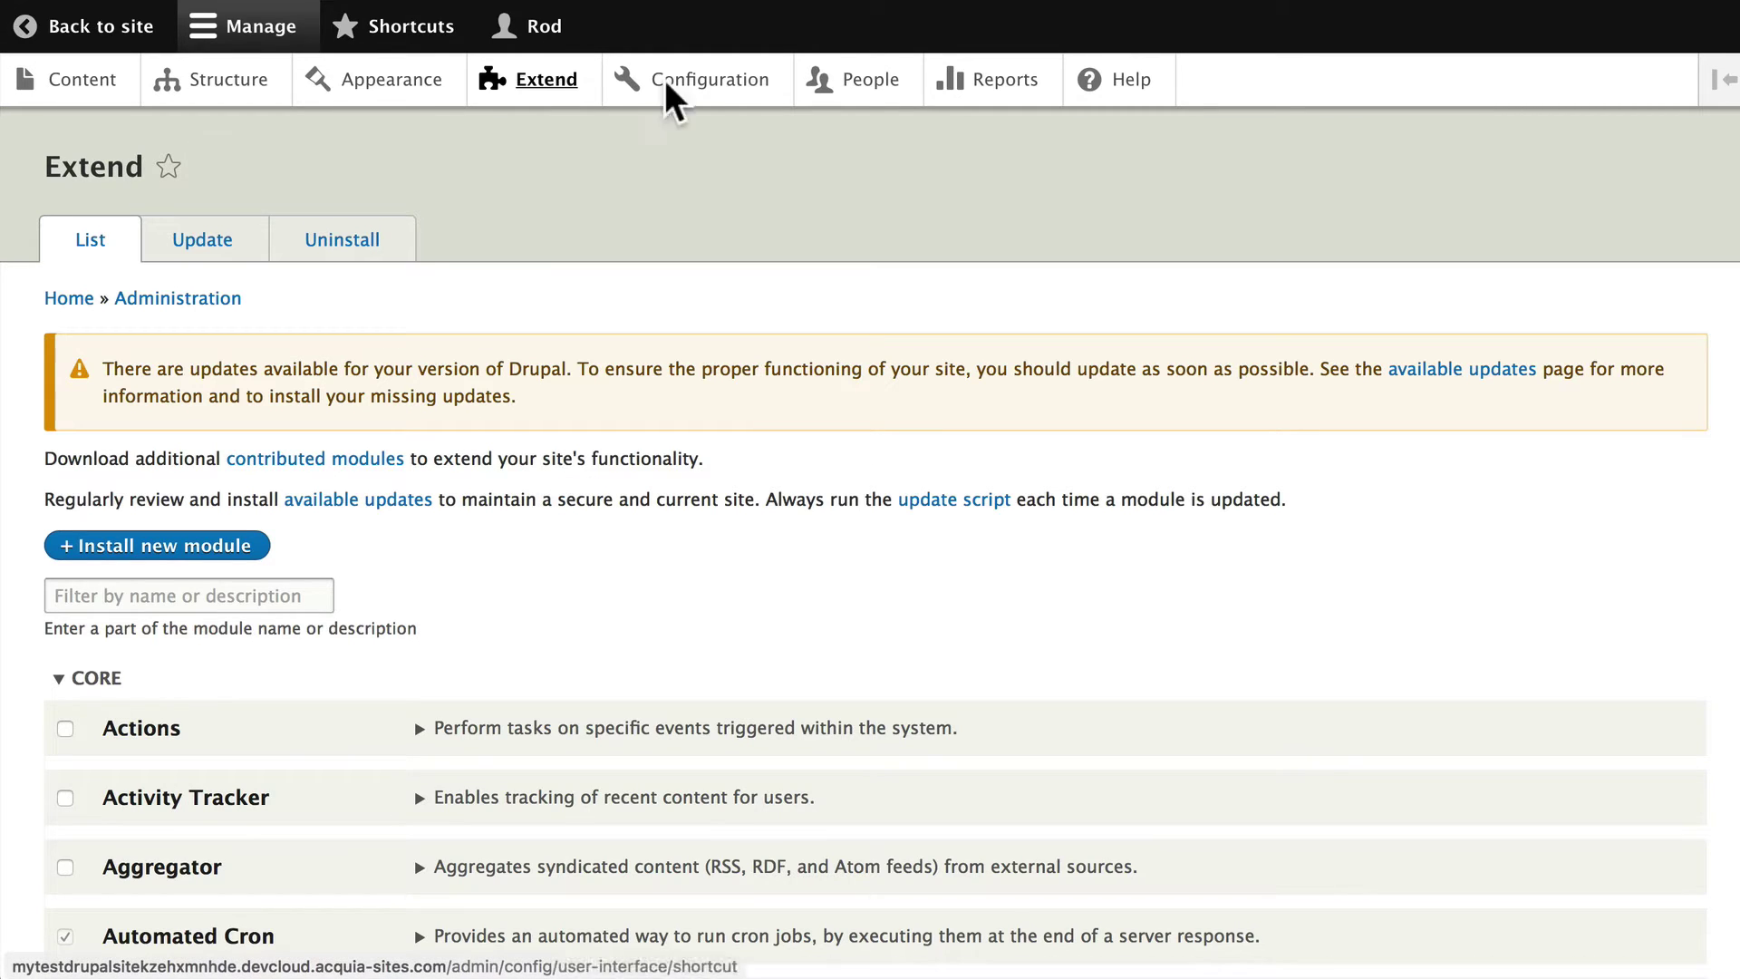
Tick the Forum module on the Extend page and install it.
click(544, 86)
scroll(517, 233, down, 15)
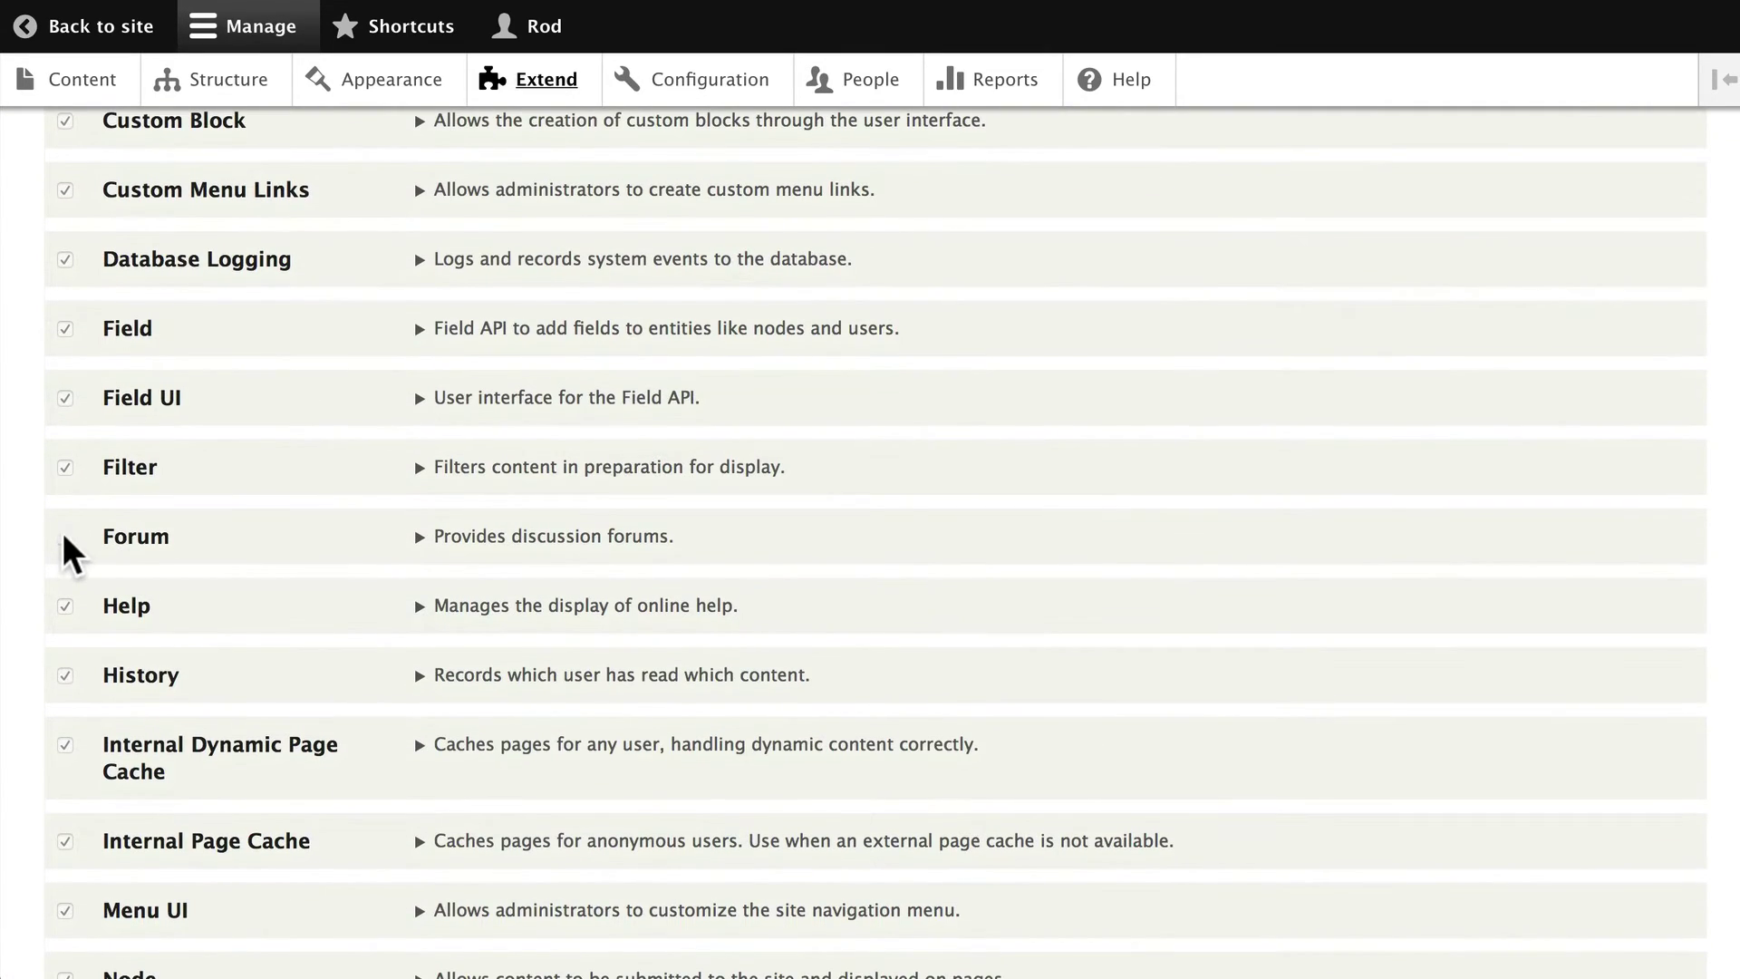
click(65, 538)
scroll(342, 556, down, 20)
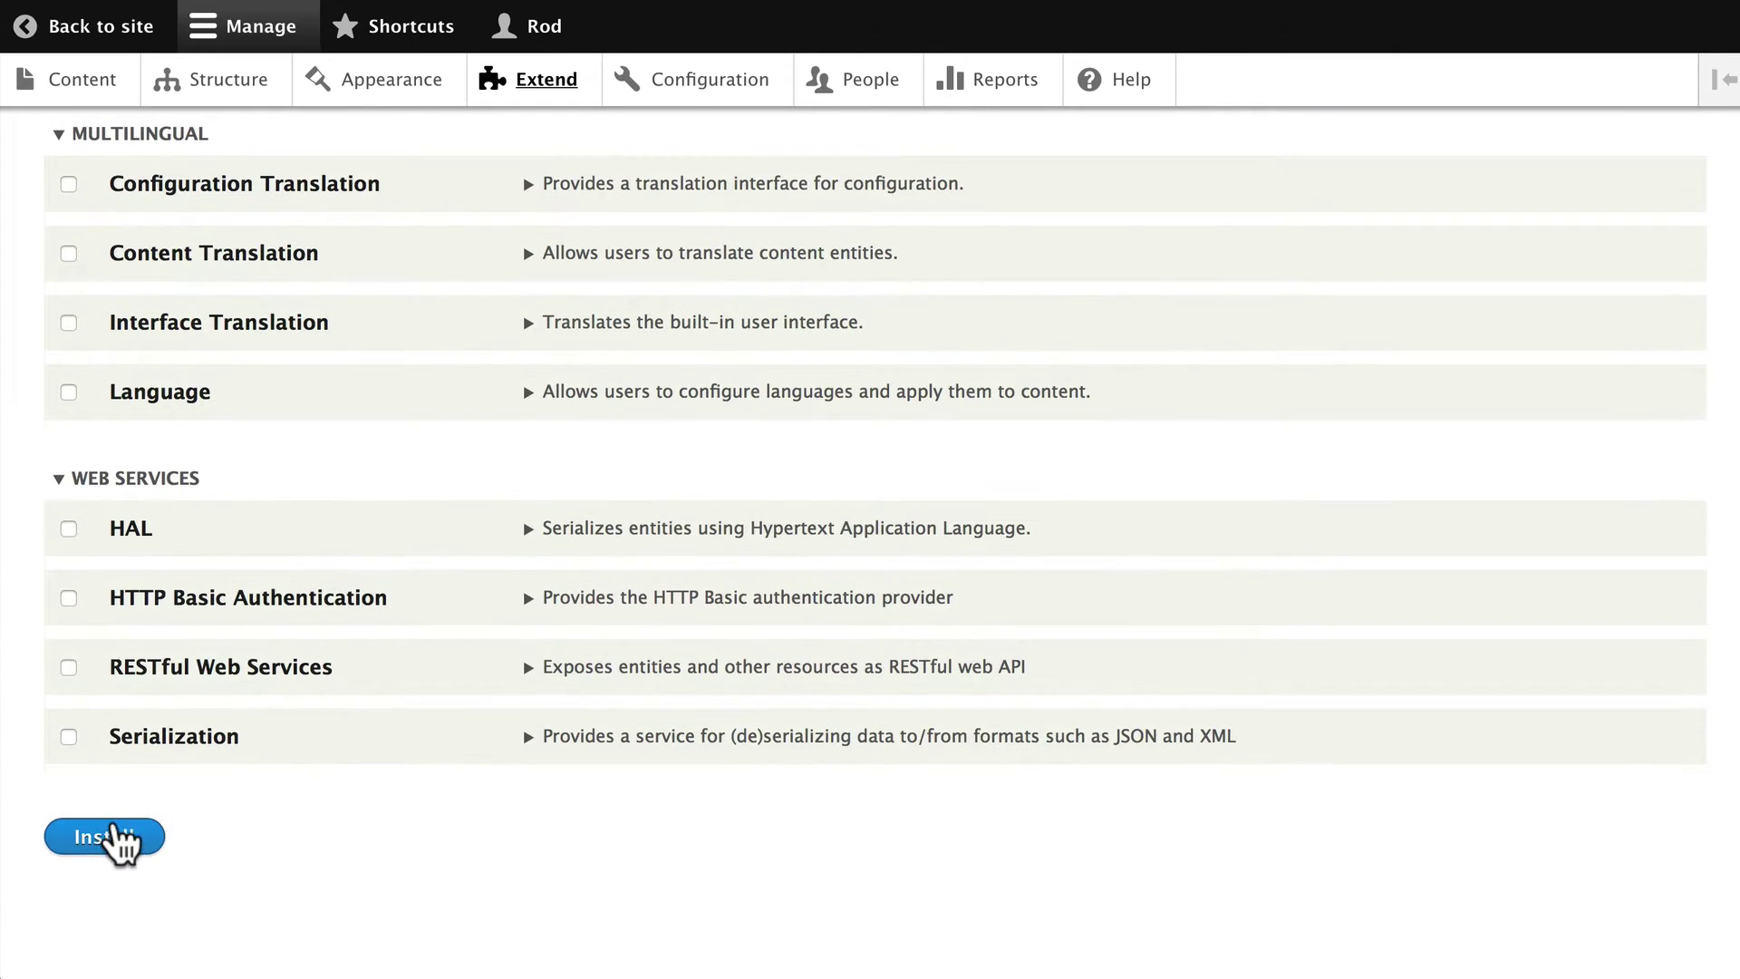
click(104, 832)
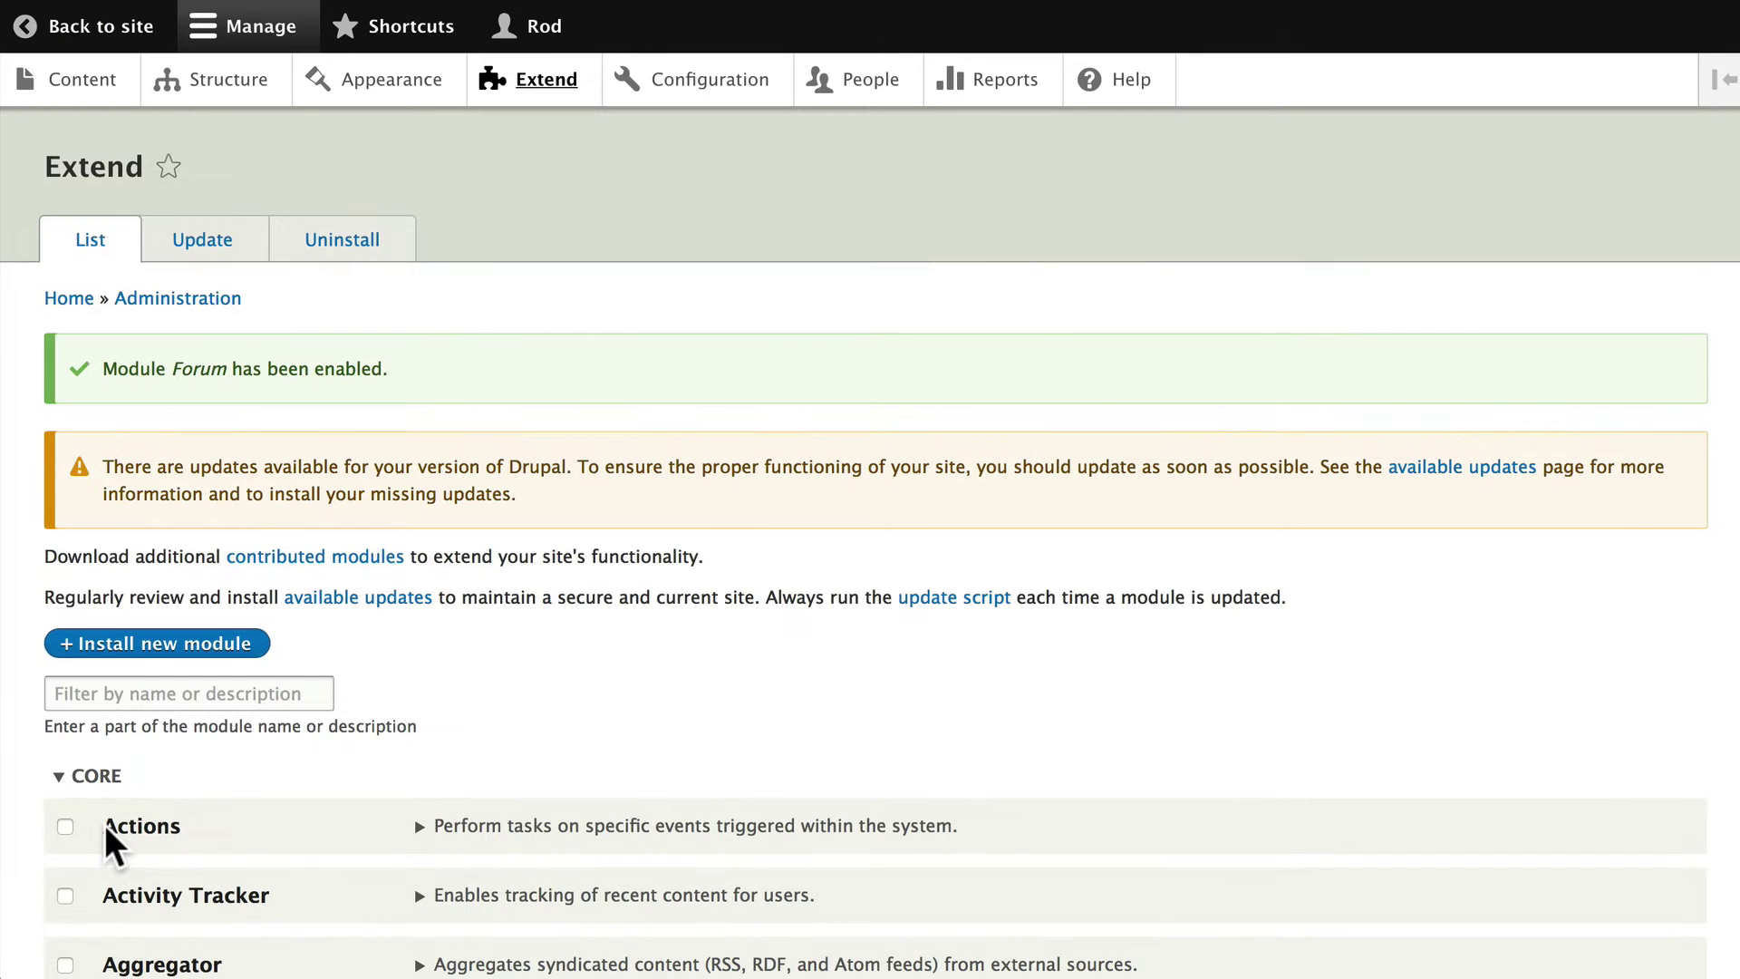
Start a new Forum topic from Content > Add content.
click(81, 82)
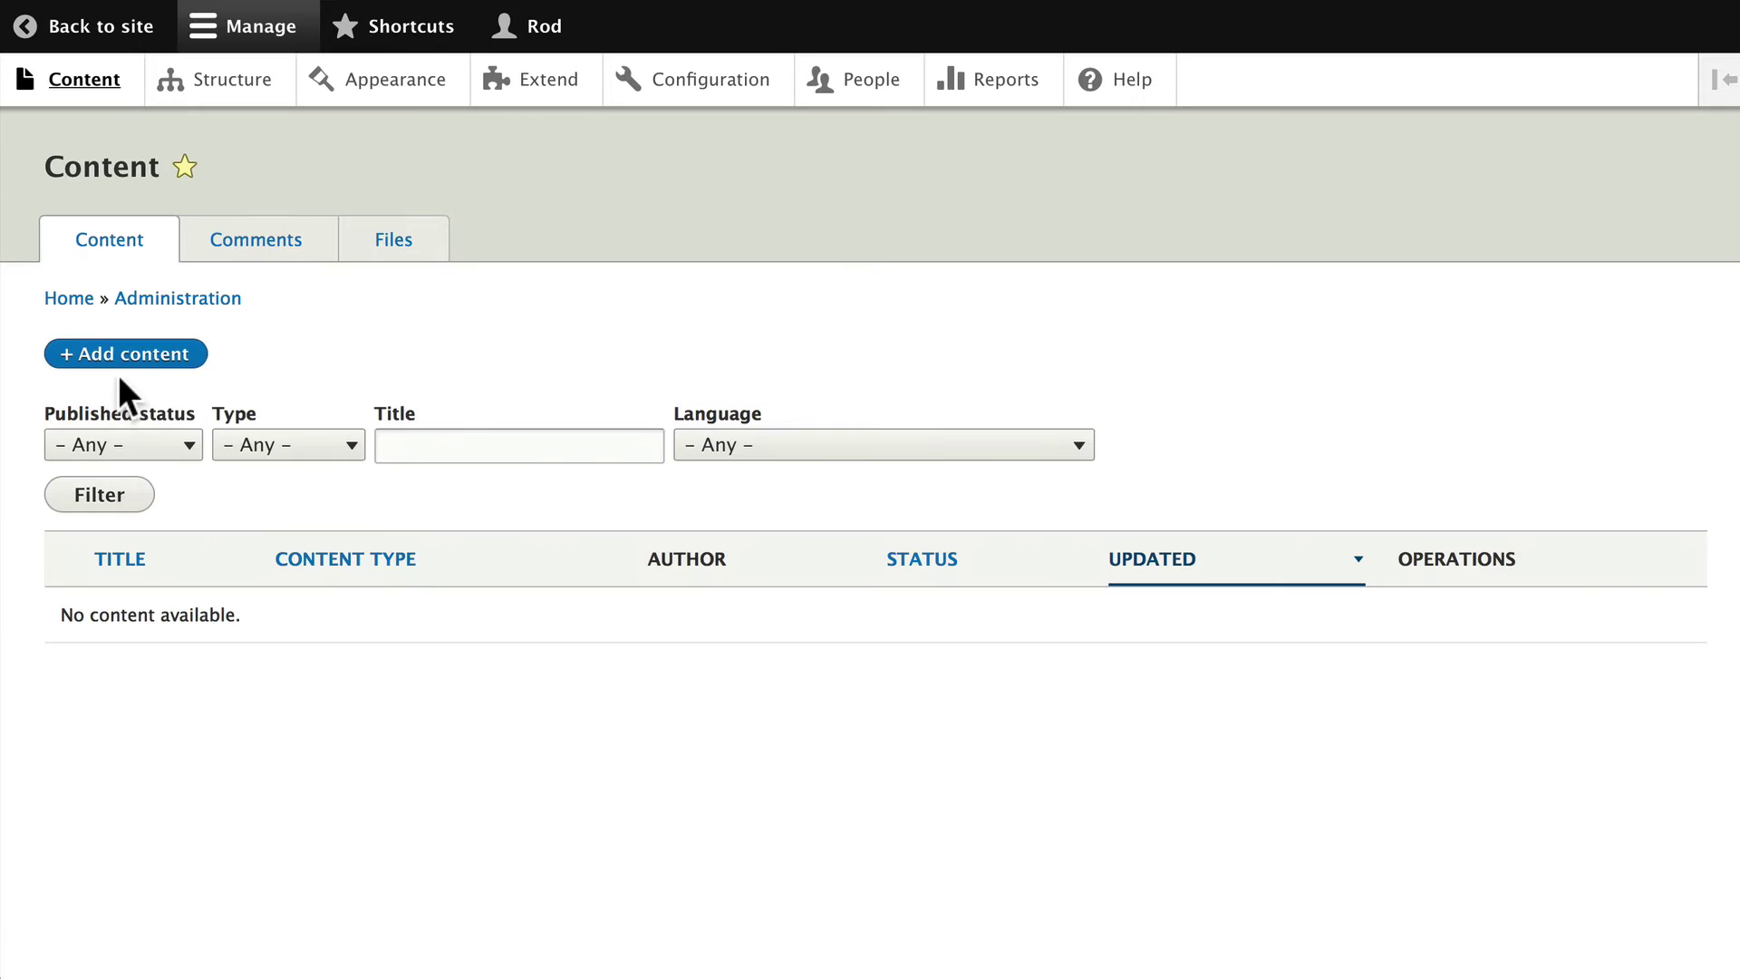
click(123, 358)
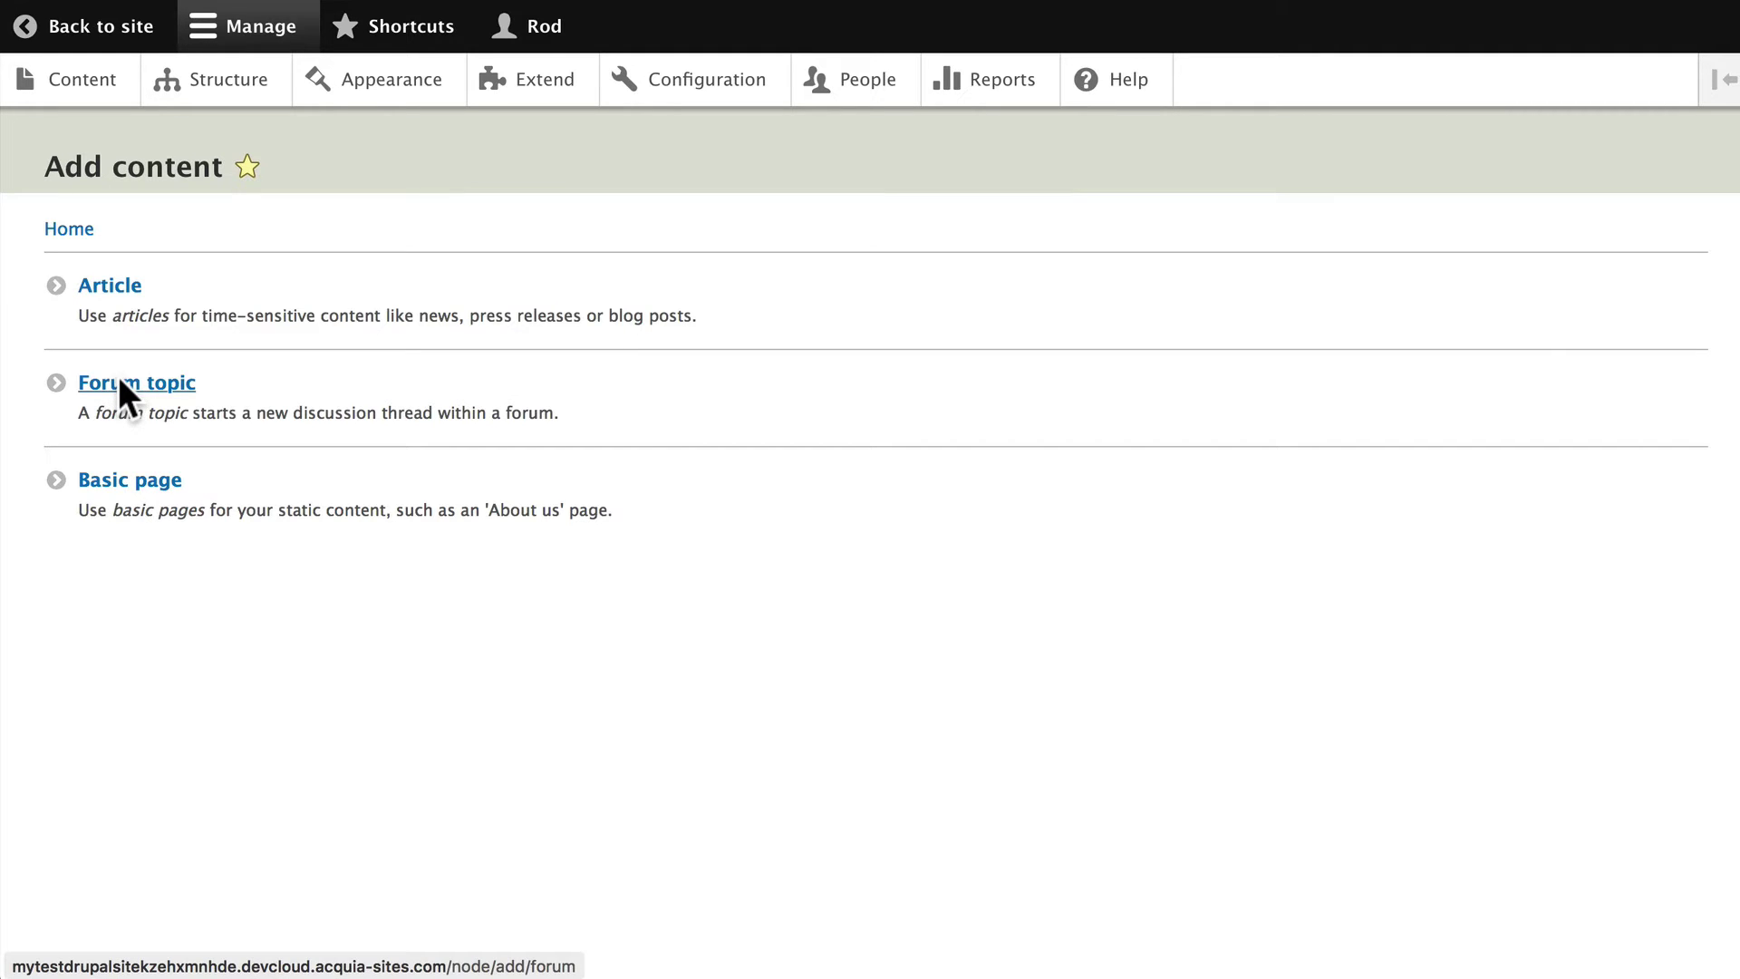
click(119, 381)
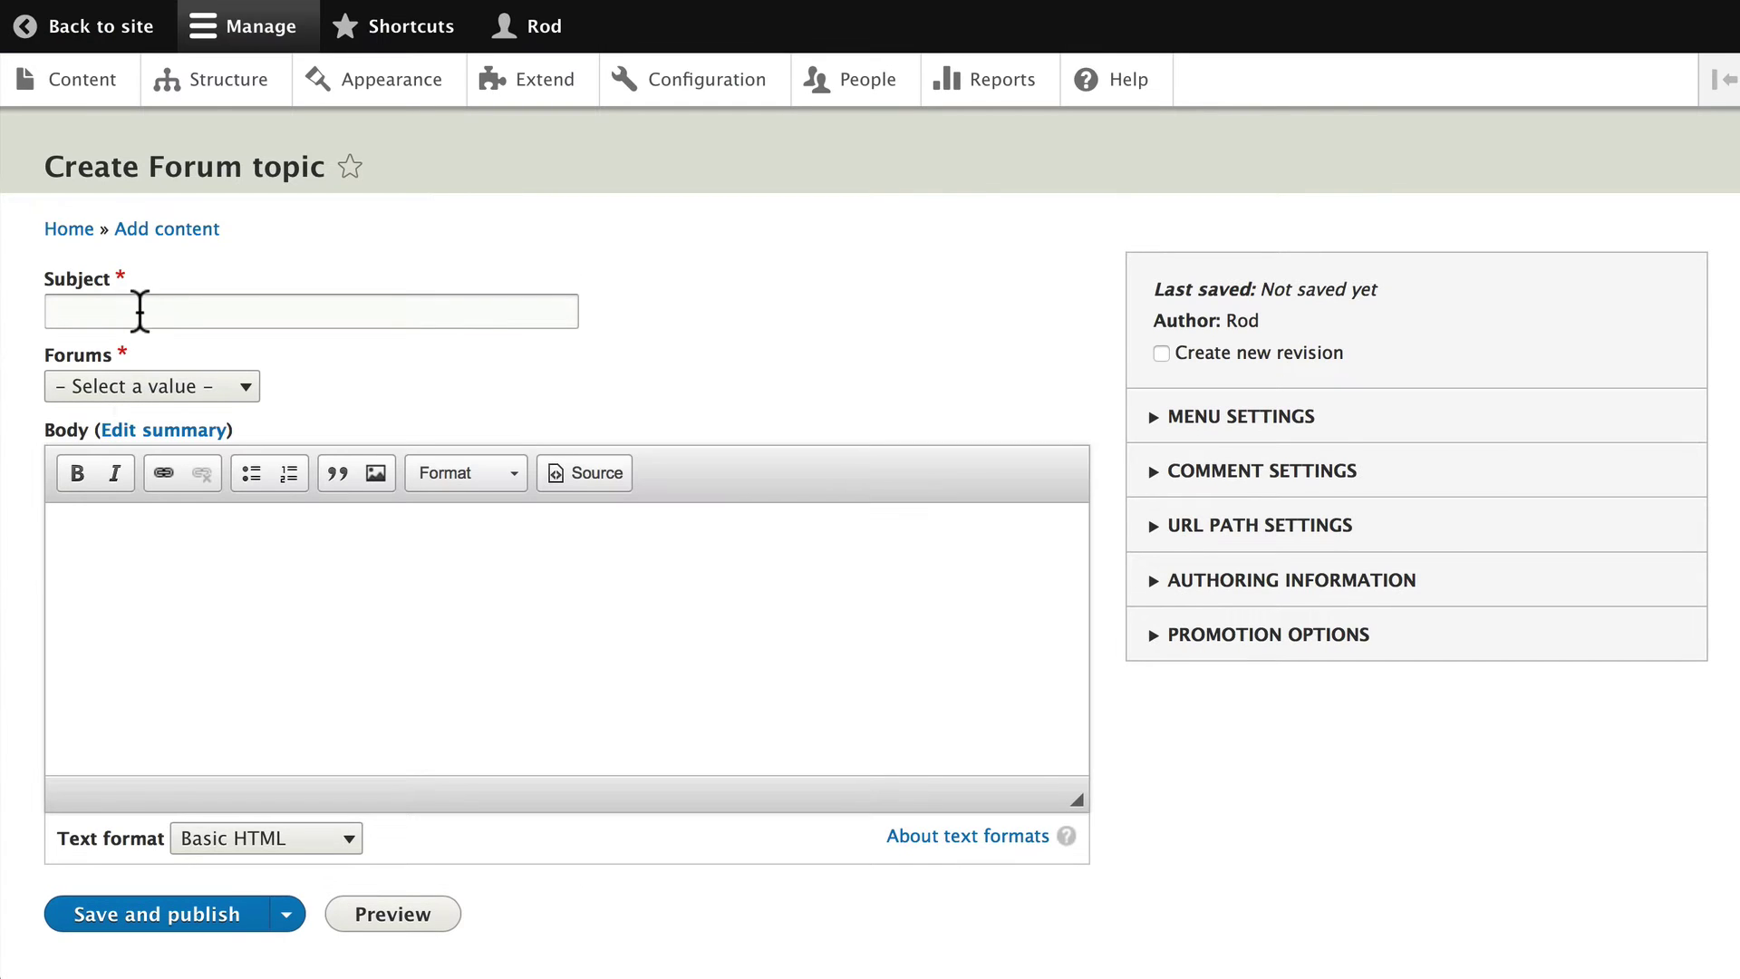
Give the topic the subject 'Learning Drupal' in the General discussion forum.
click(139, 311)
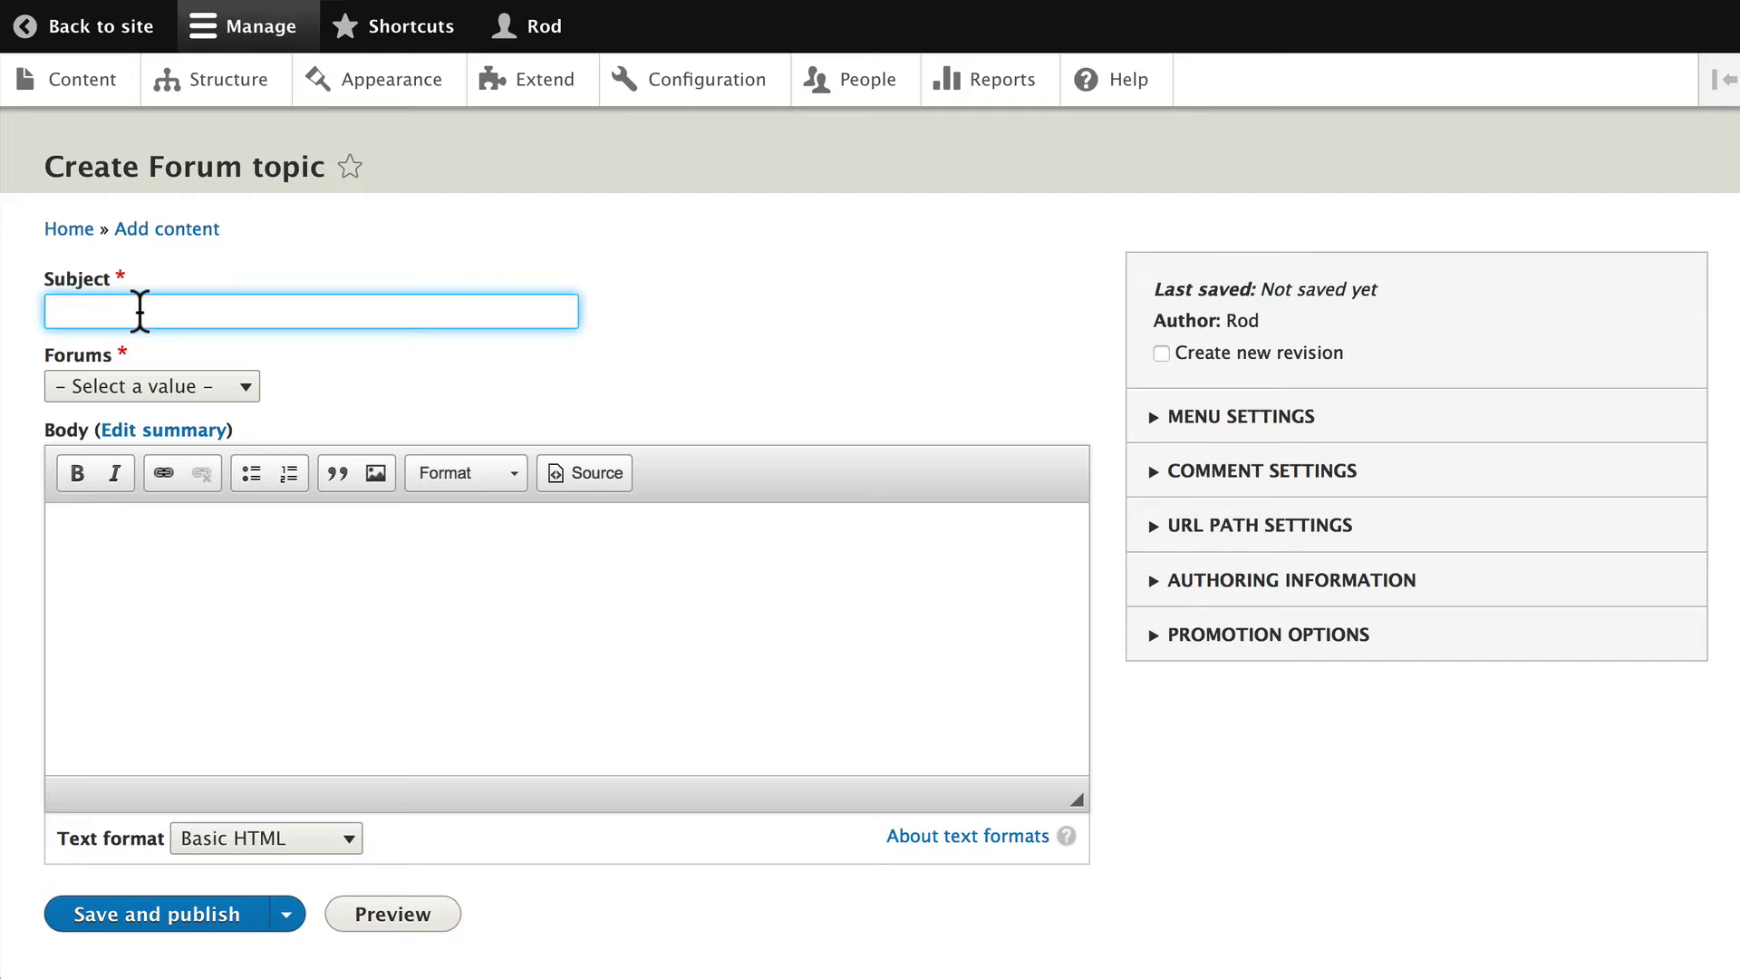
text(Learning Drupal)
key(Tab)
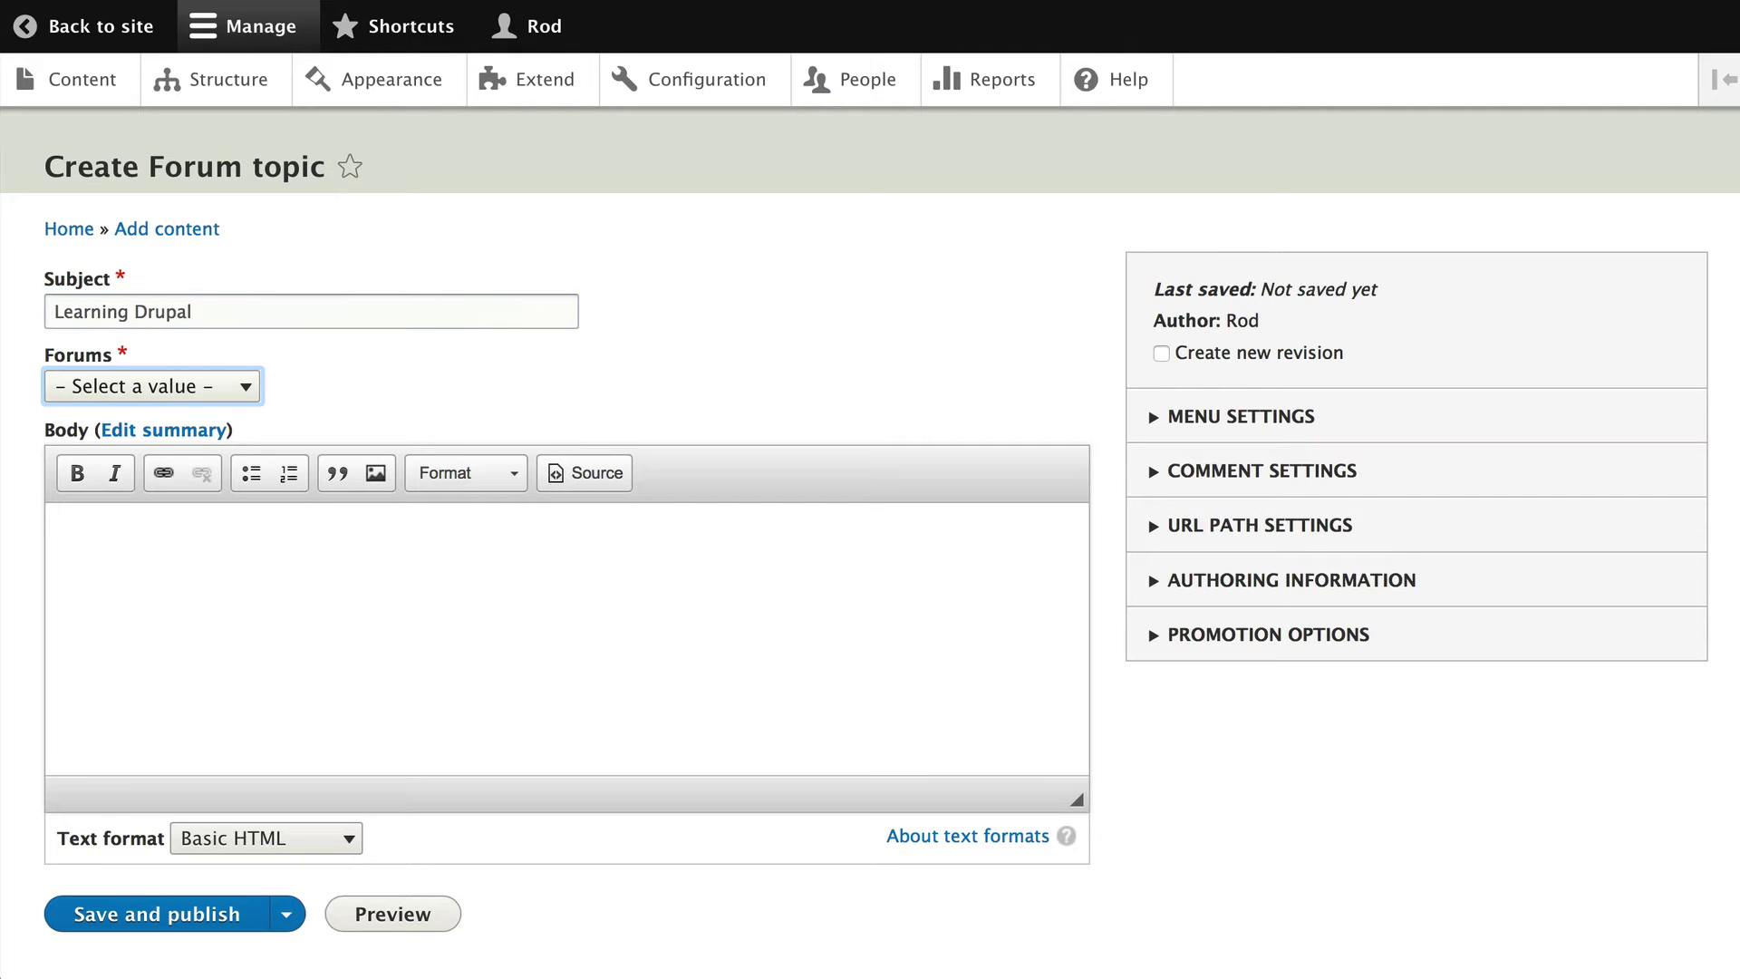
key(Down)
Write the body 'Hi, I'm just learning Drupal. Can someone help me?' and publish the topic.
click(58, 525)
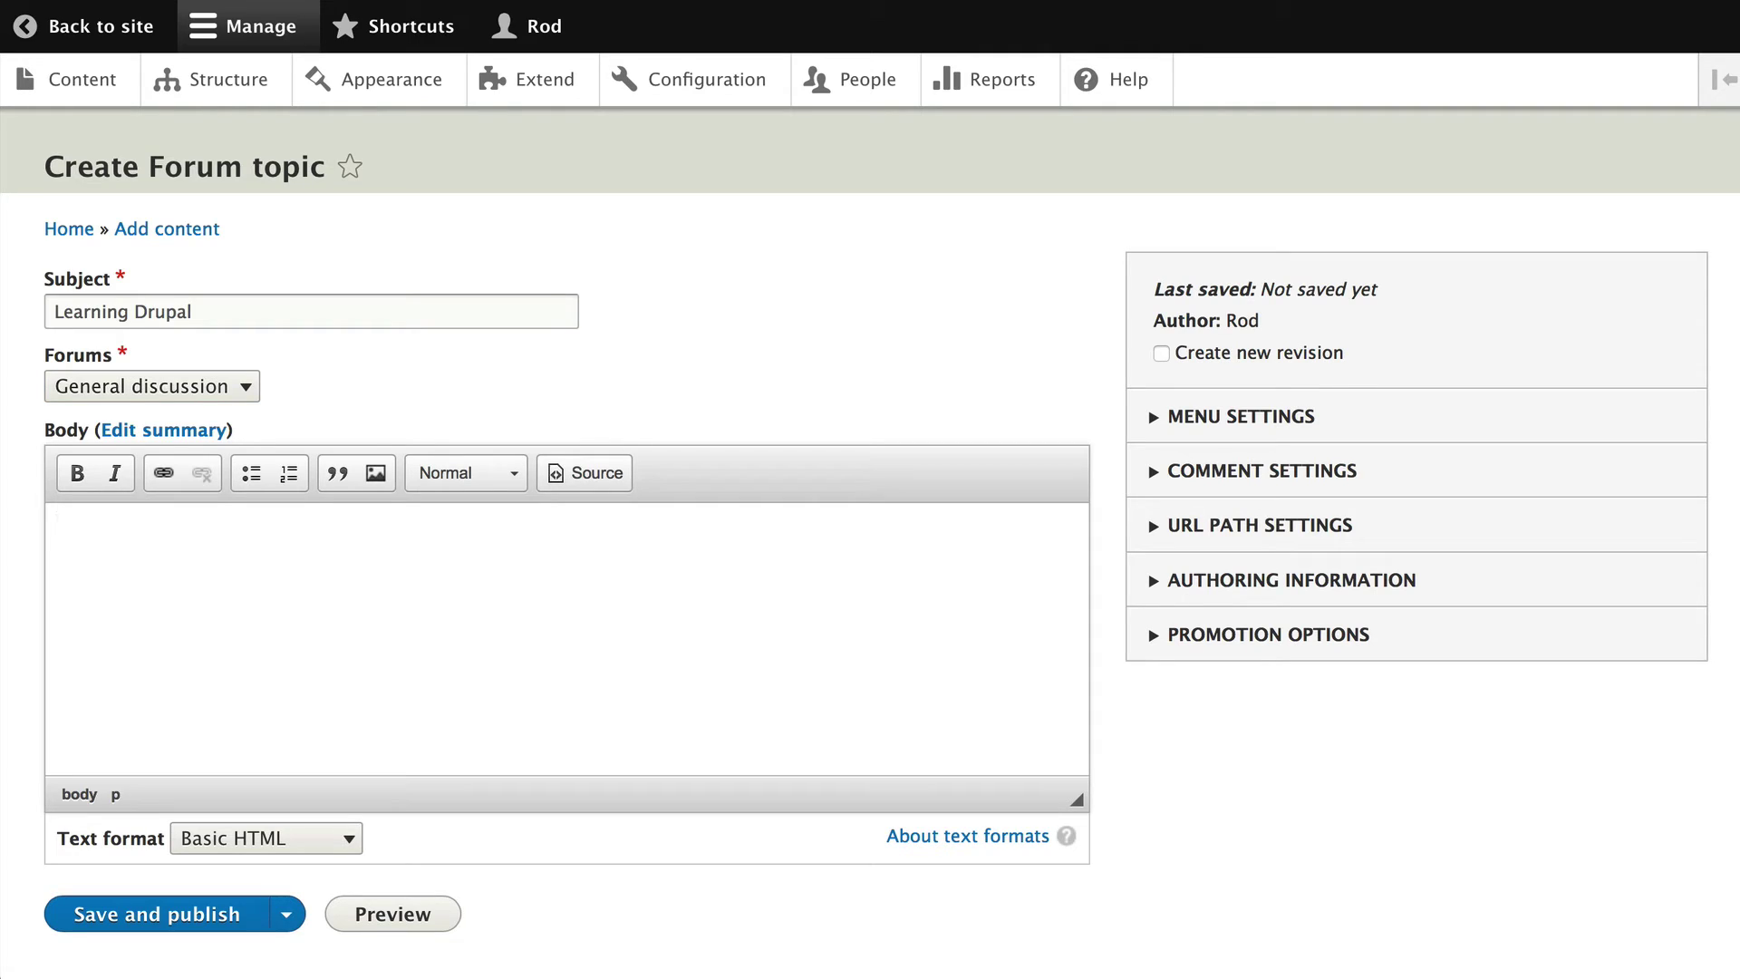
text(Hi,)
key(Return)
text(I'm just learning Drupal. )
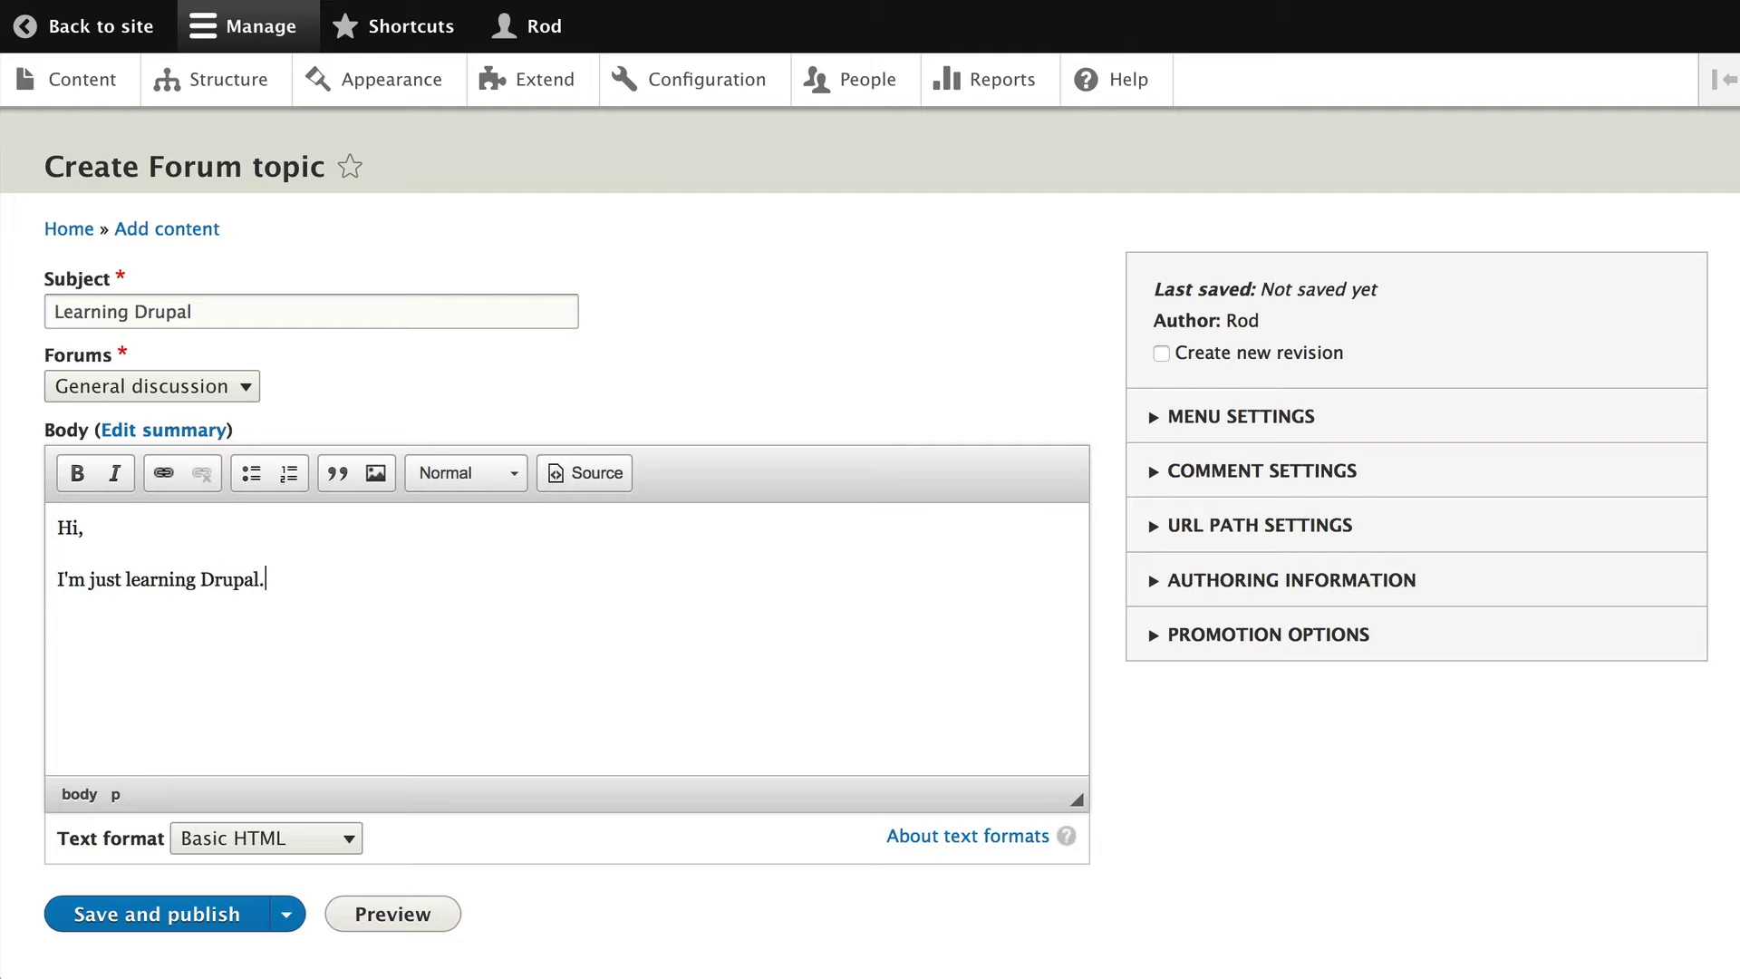
text(Can someone help me?)
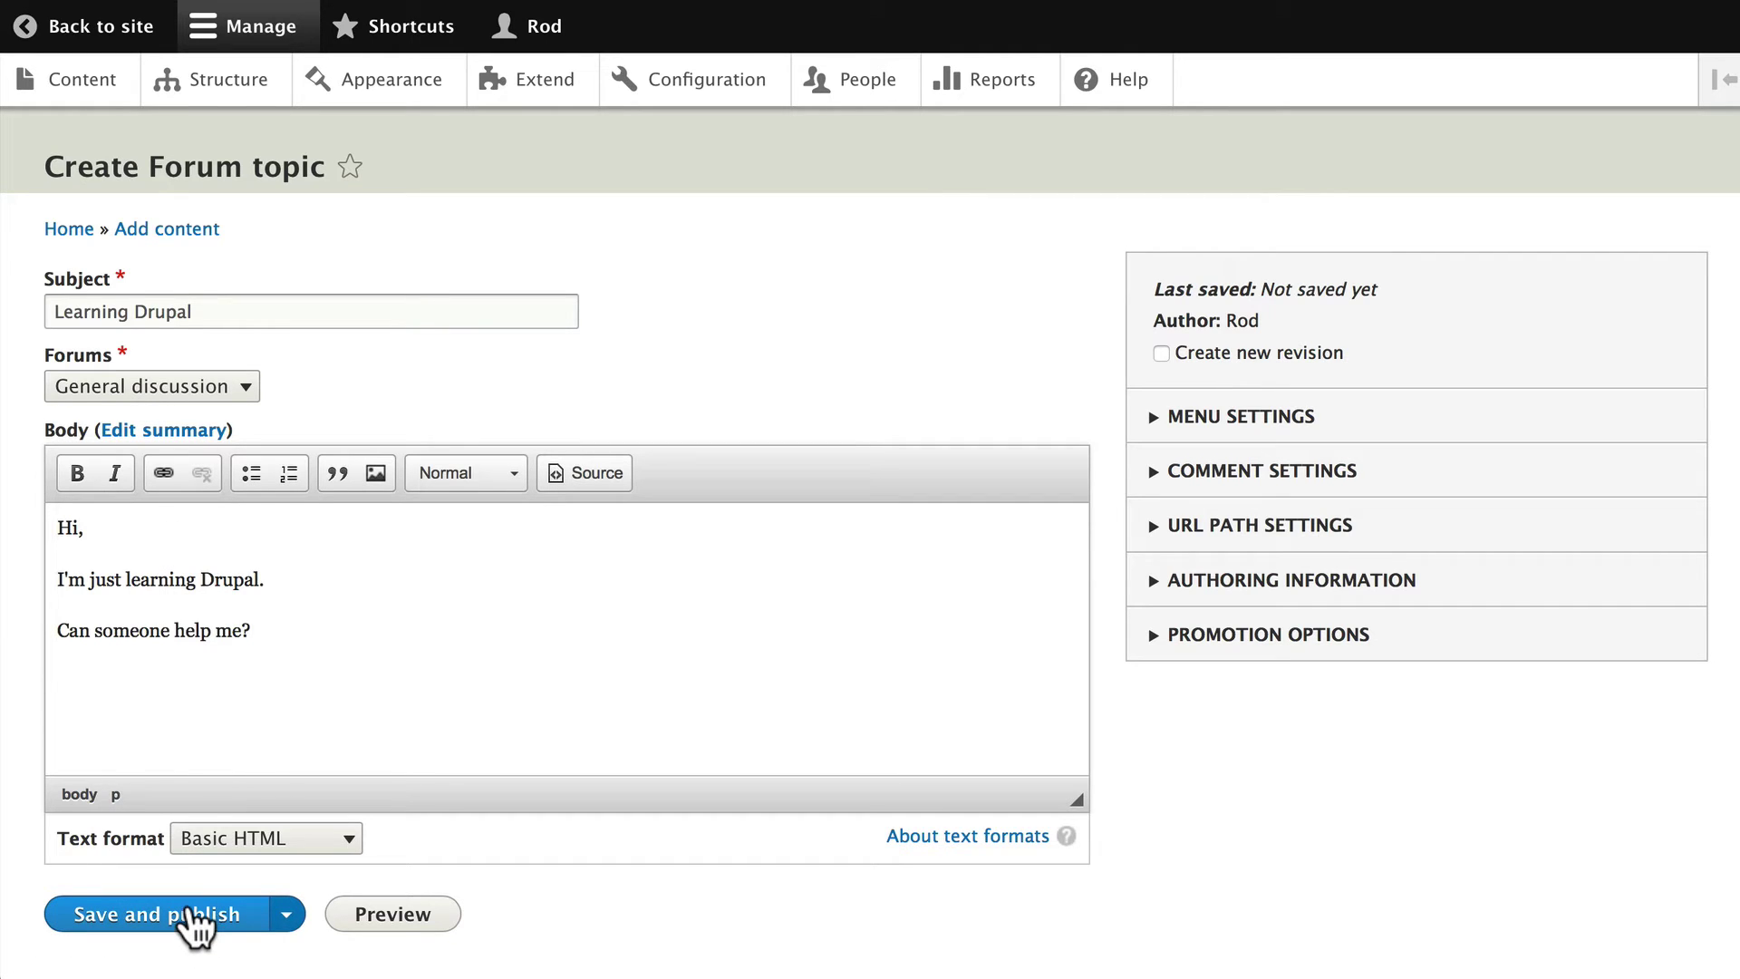
click(188, 906)
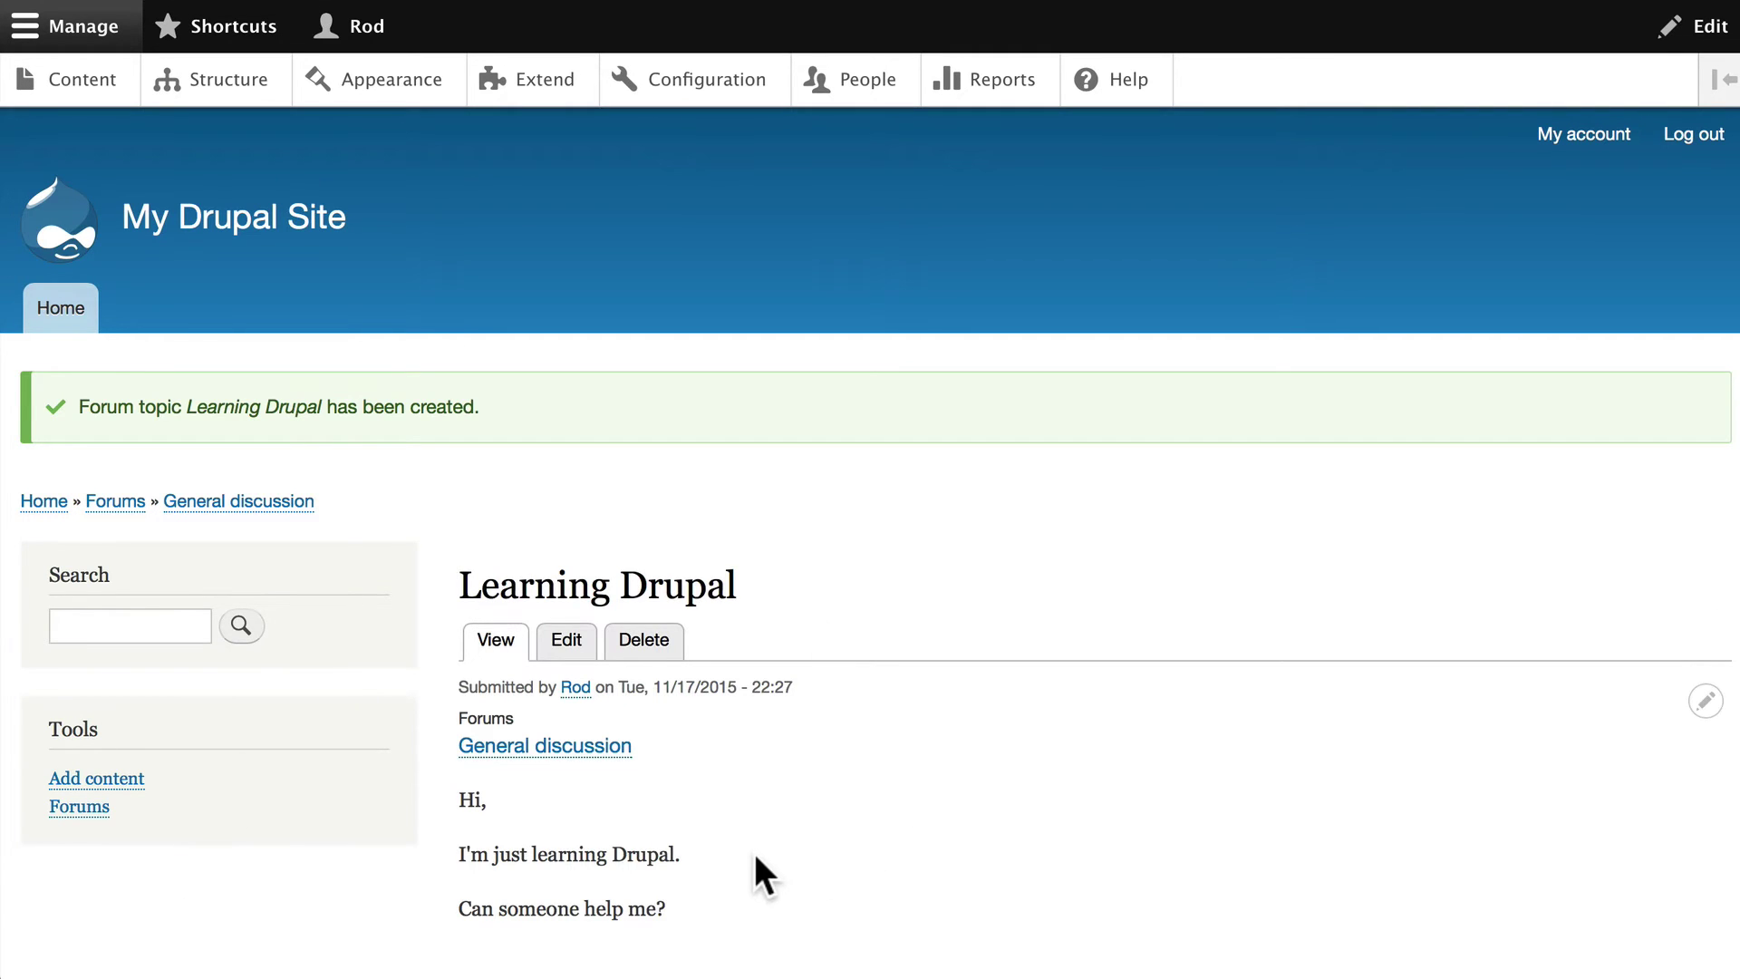
Fill in a comment with subject 'Sure I can help!' and text 'you should just read everything at Drupalville!'.
scroll(756, 856, down, 3)
scroll(755, 857, down, 2)
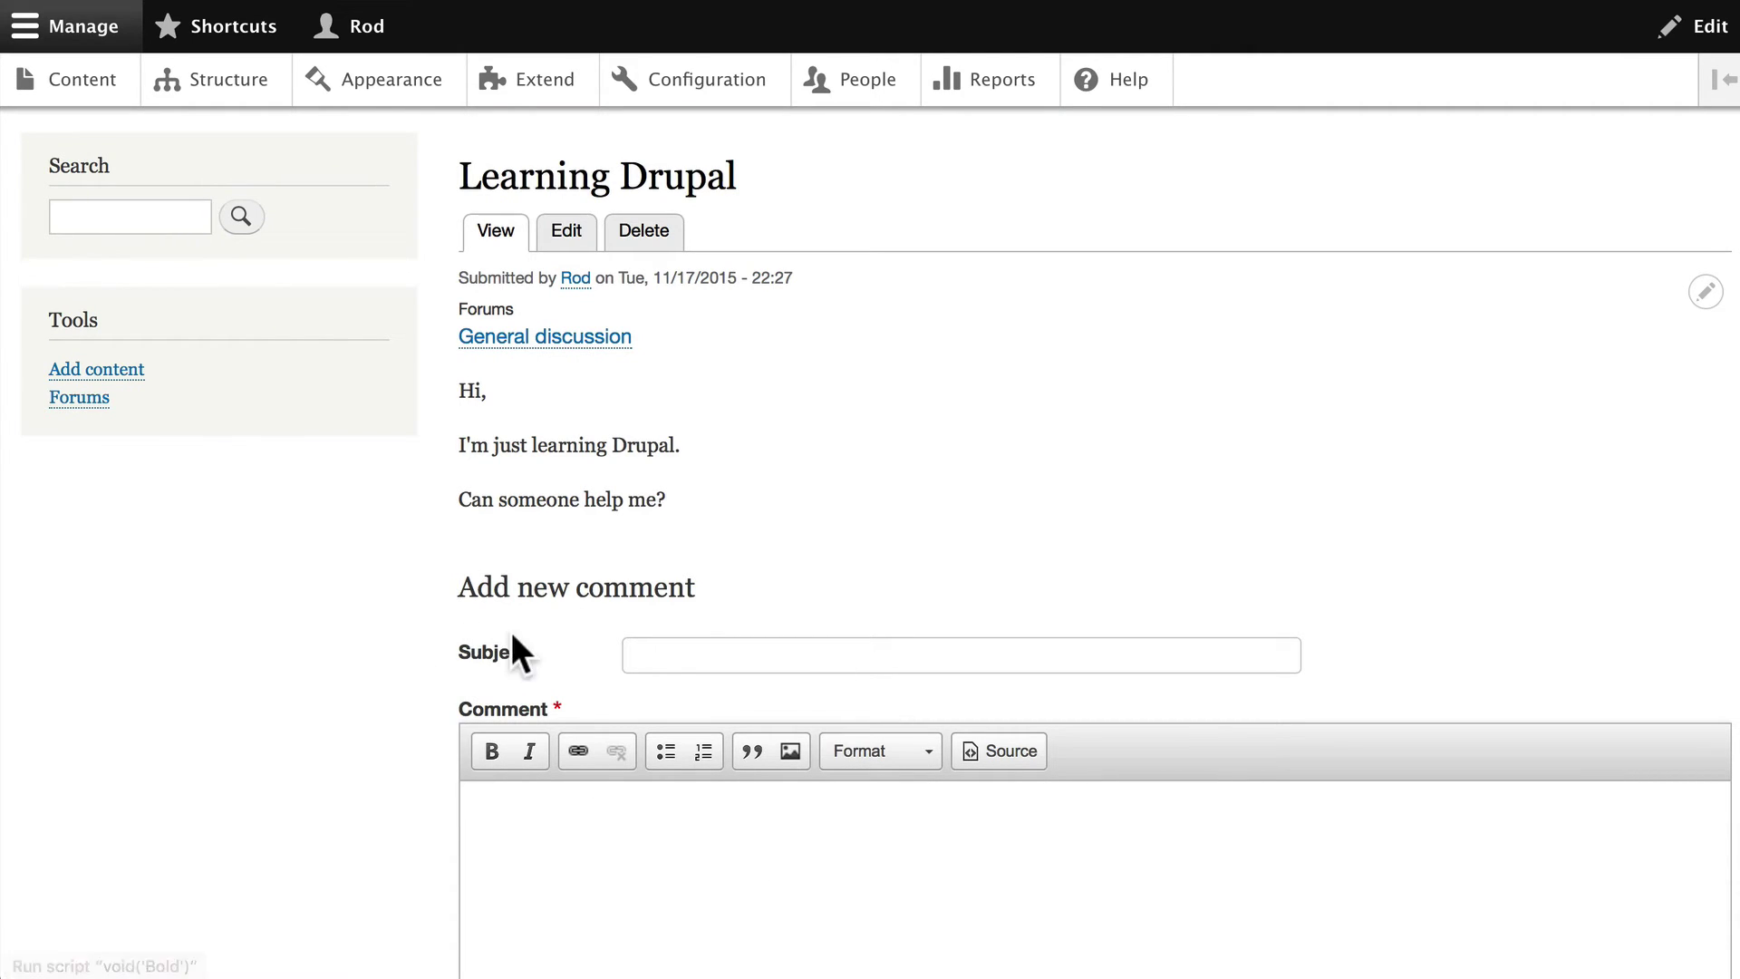
click(672, 652)
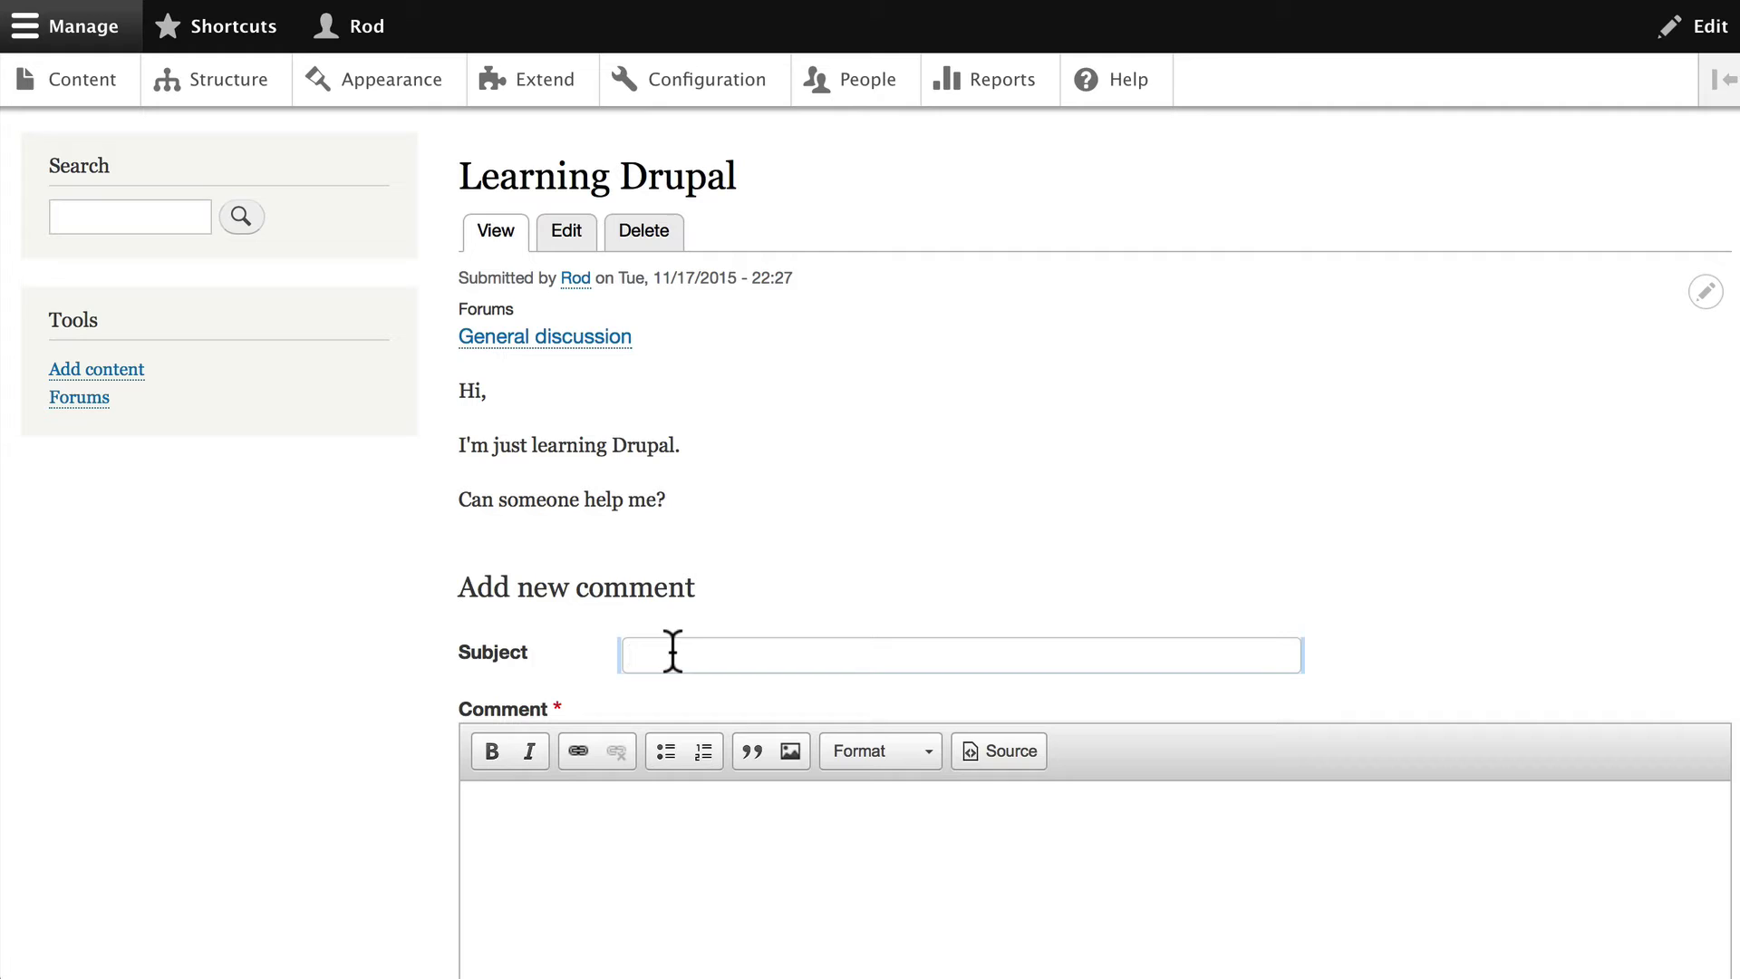
text(Sure I can help!)
key(Tab)
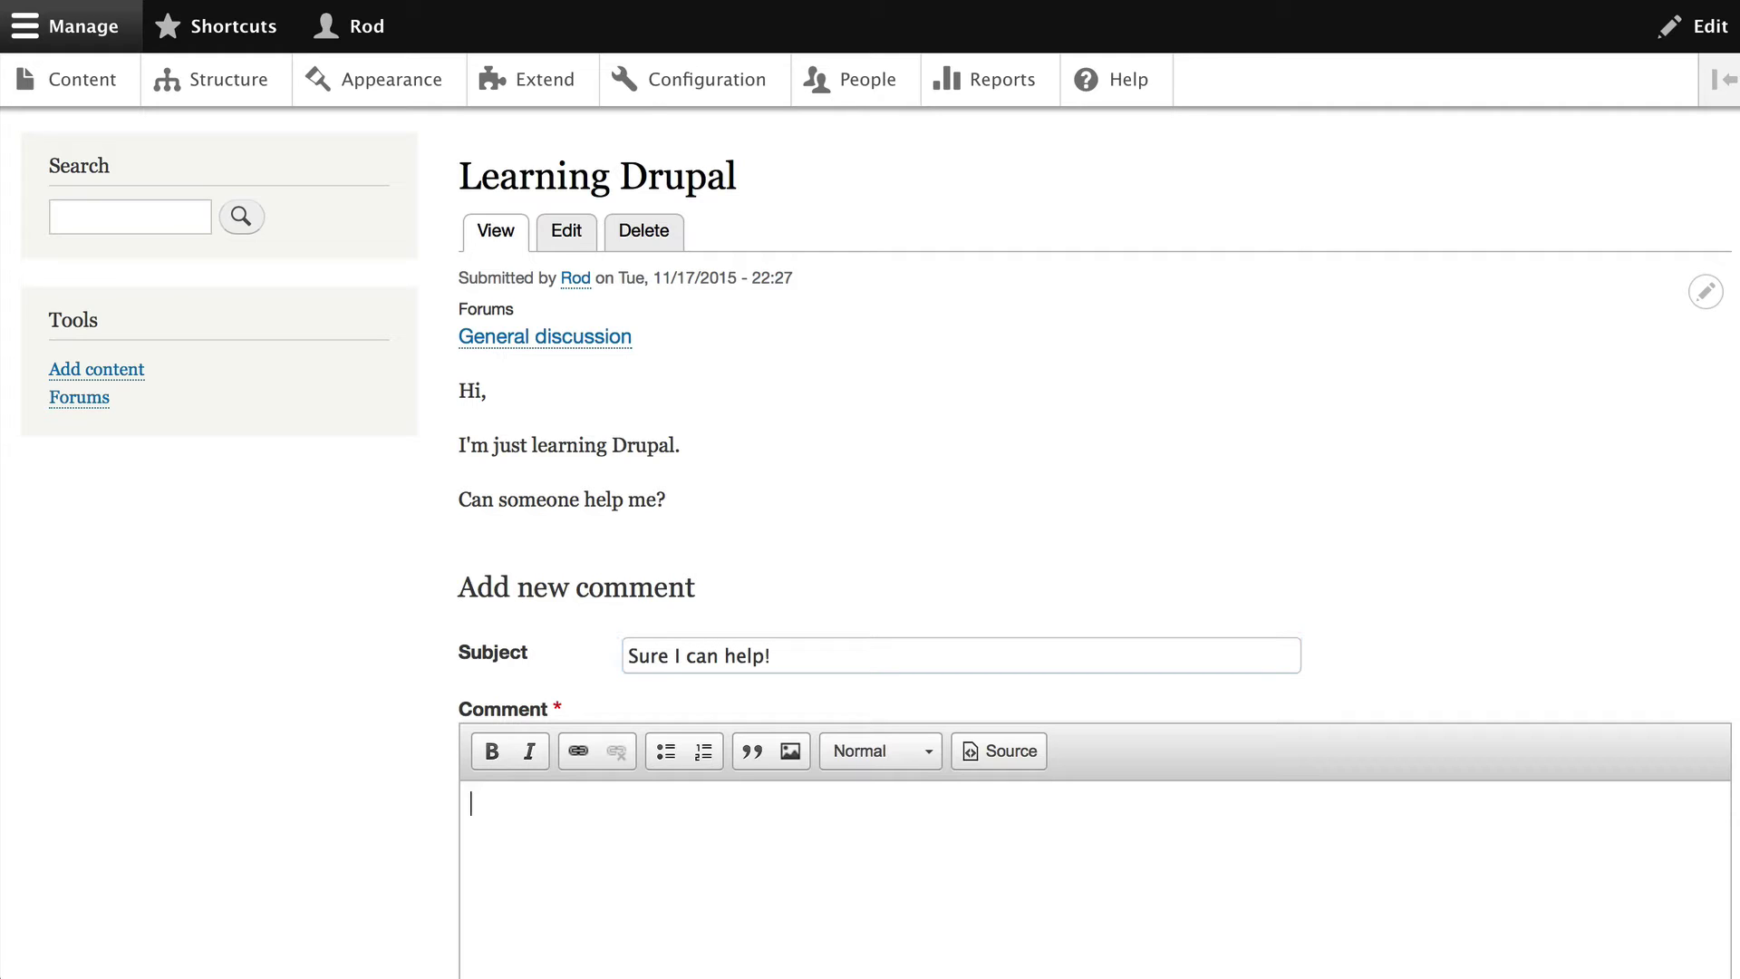
text(you should just read everyt)
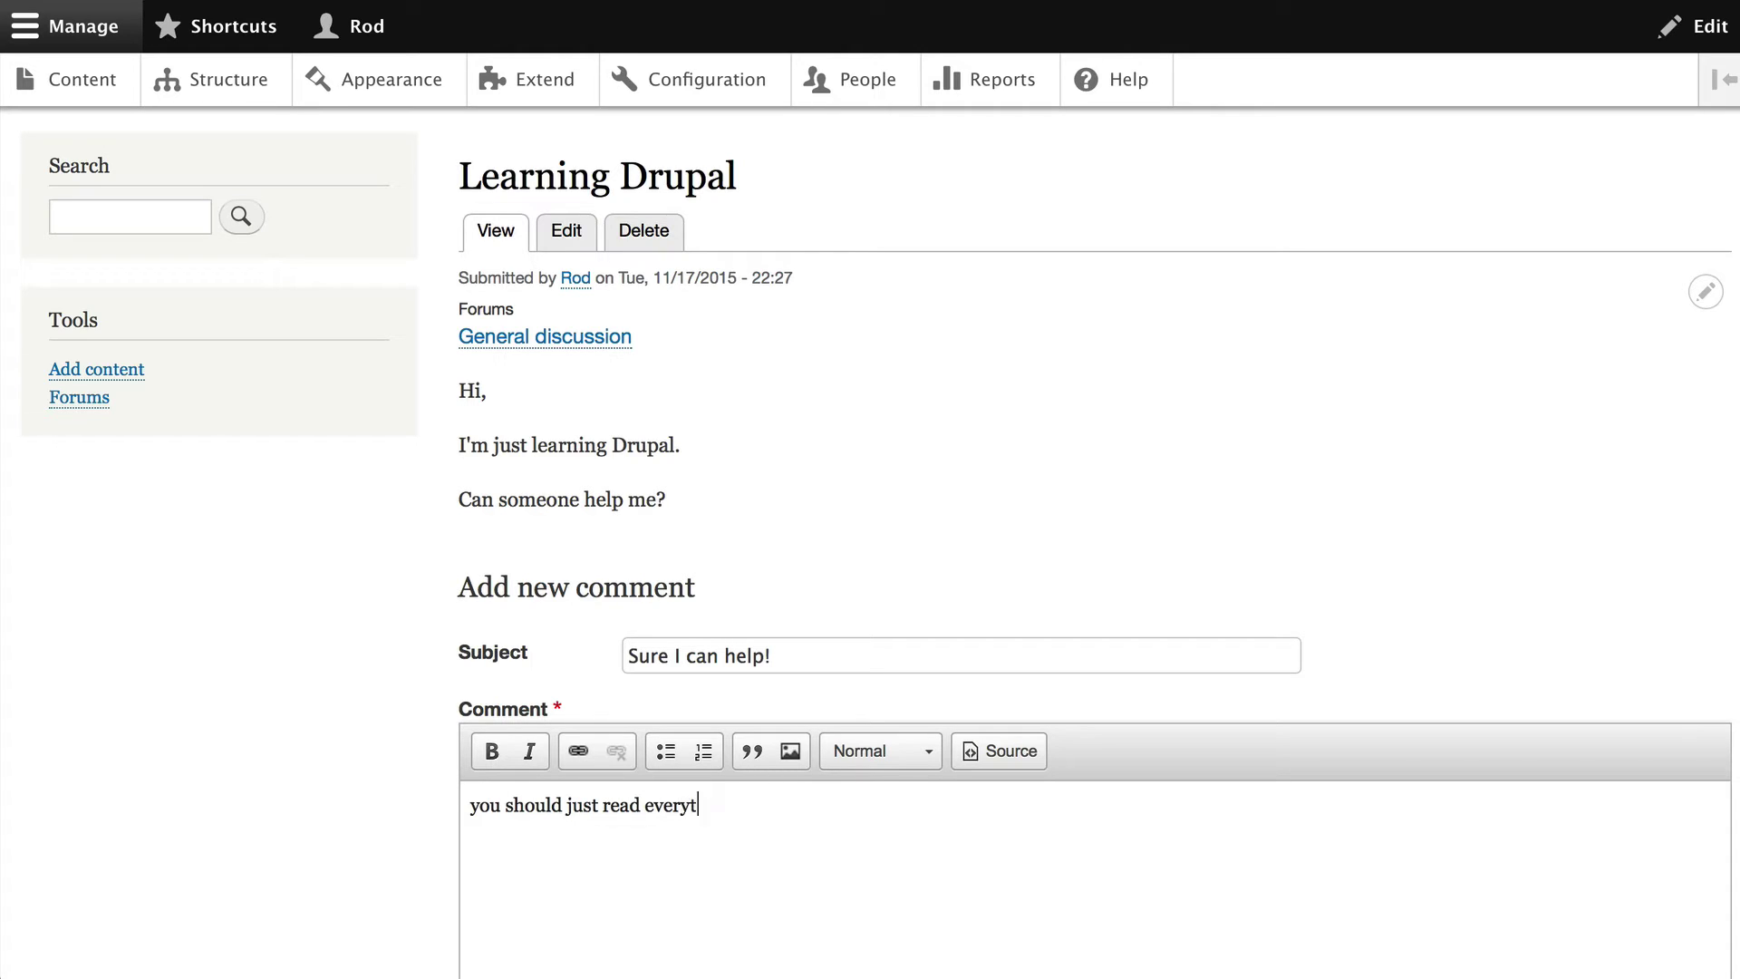
text(hing at Drupalville!)
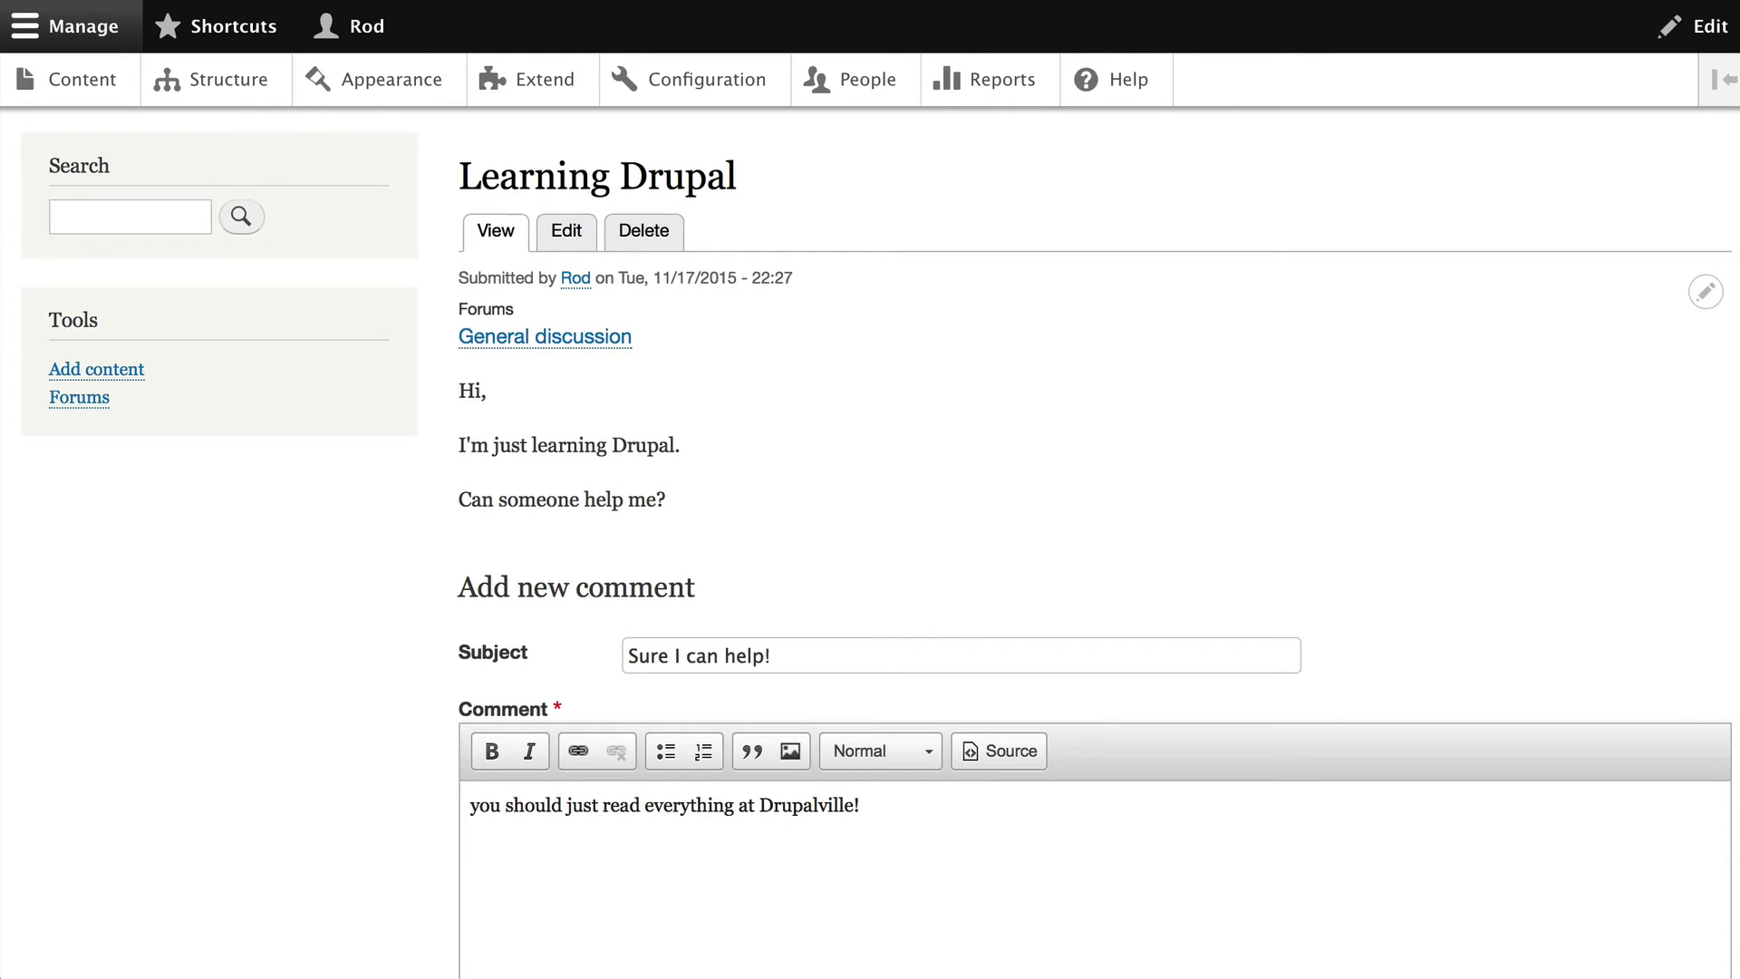
scroll(816, 660, down, 5)
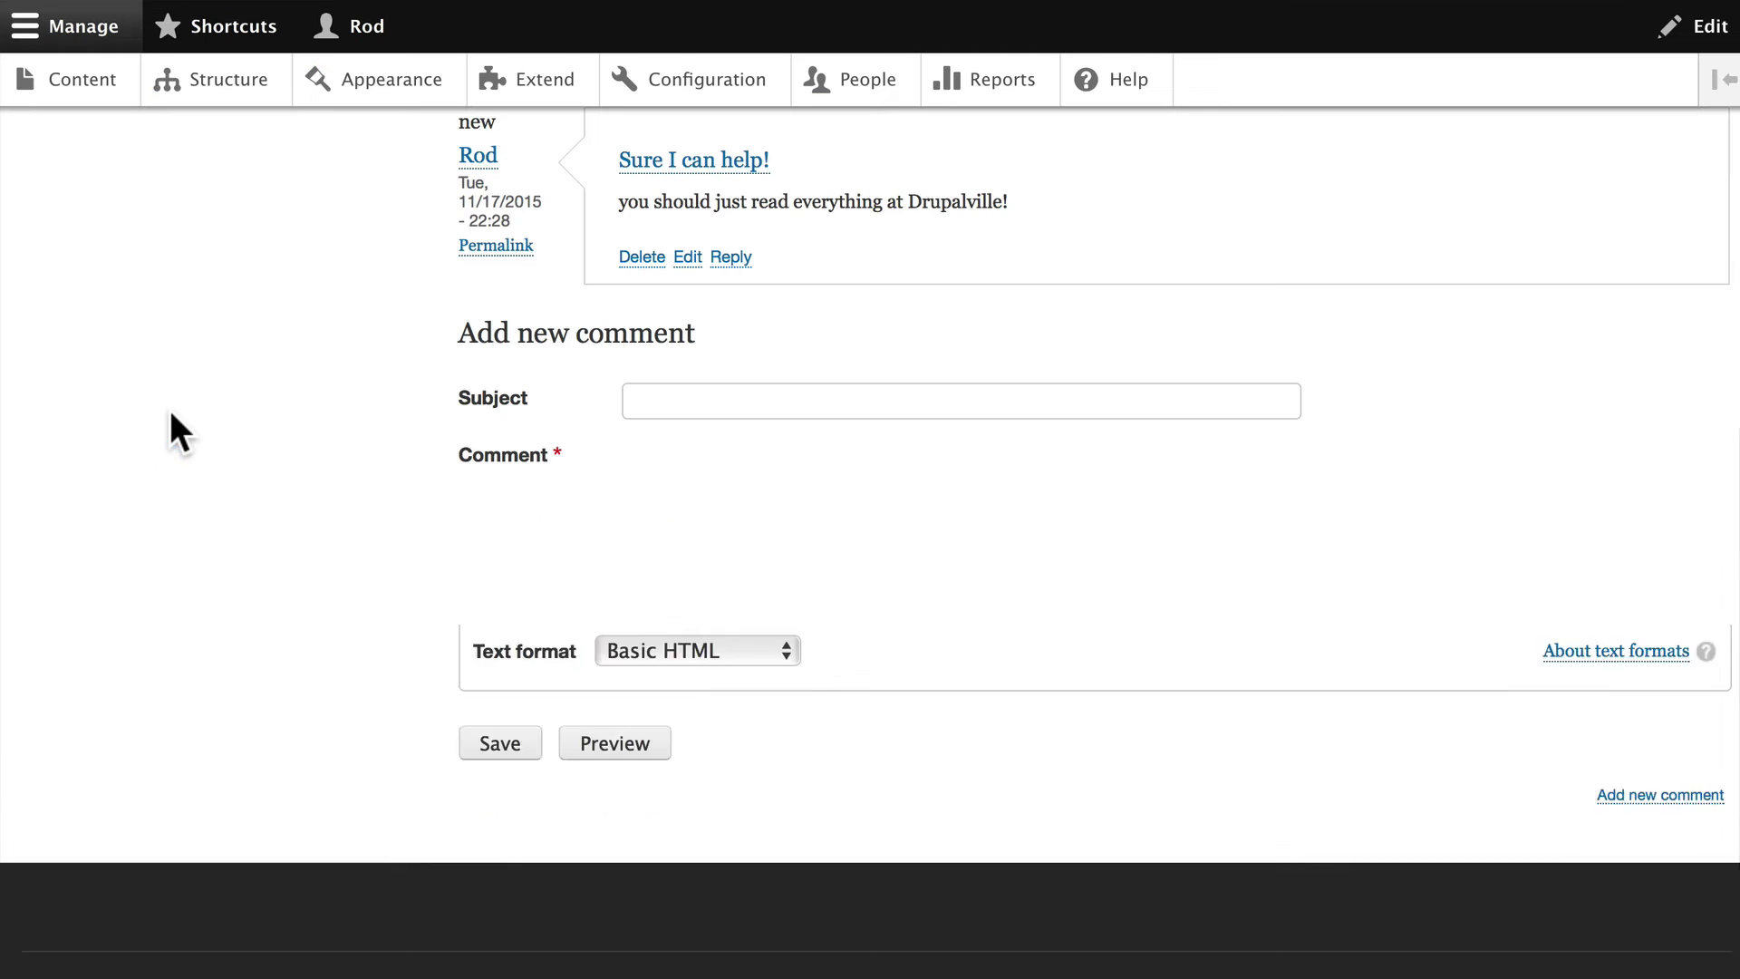
scroll(297, 442, up, 4)
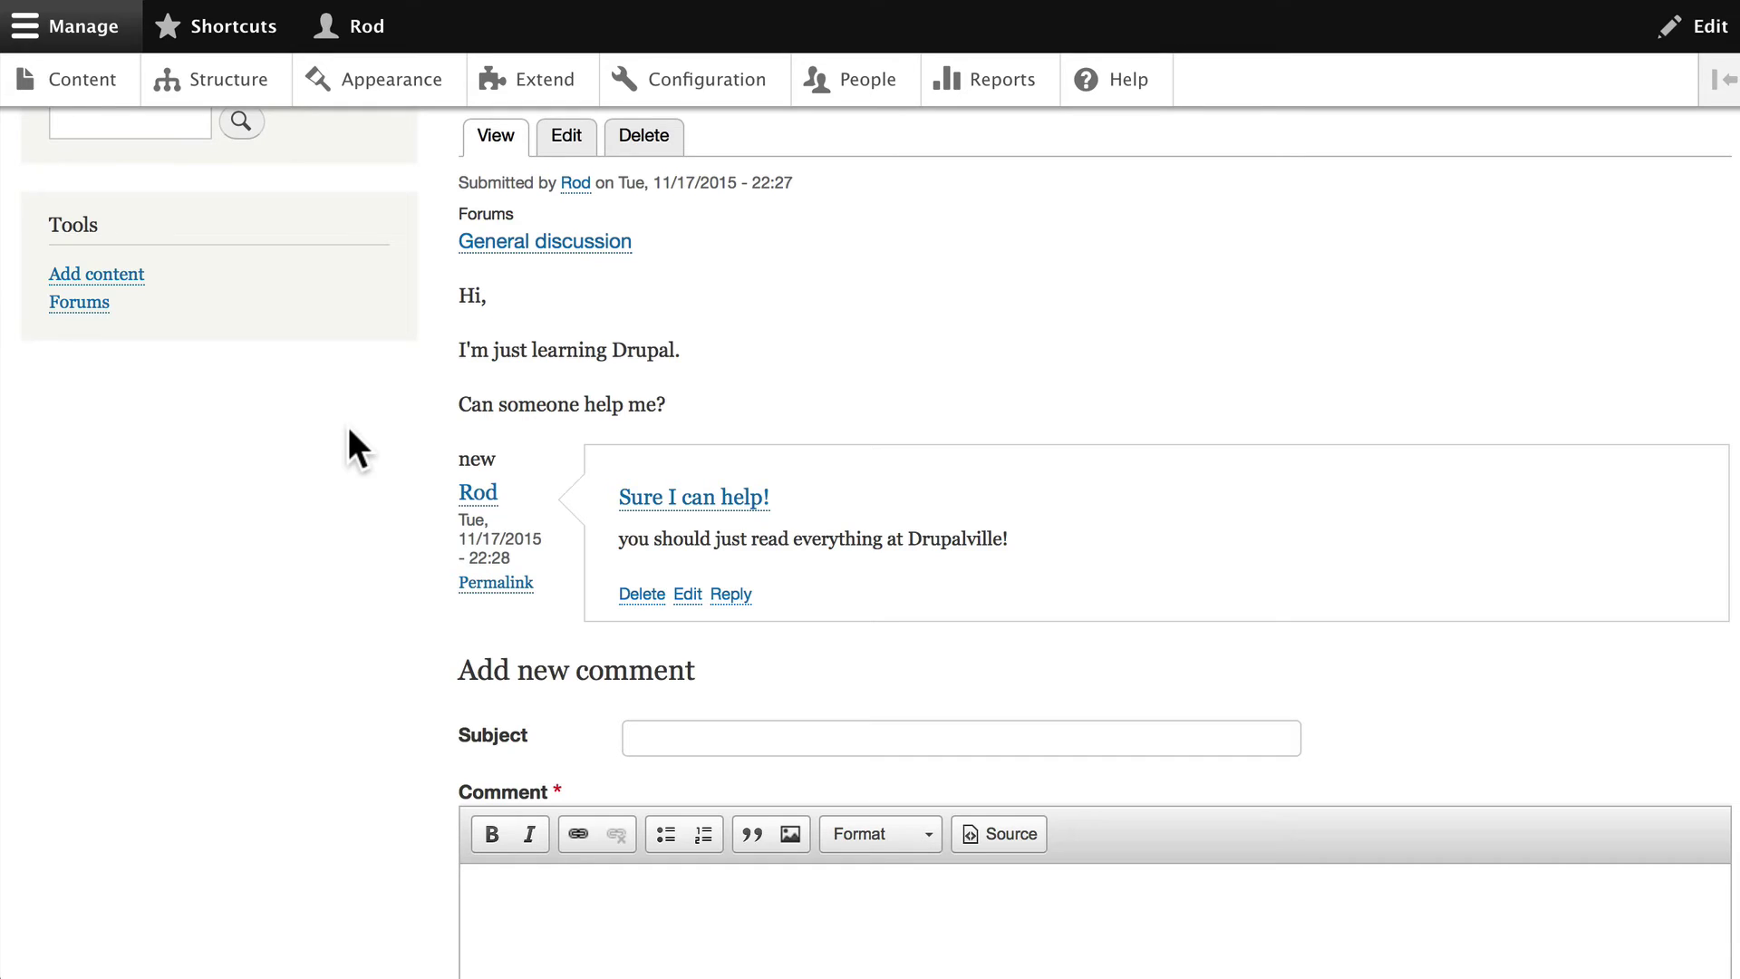
scroll(408, 363, up, 1)
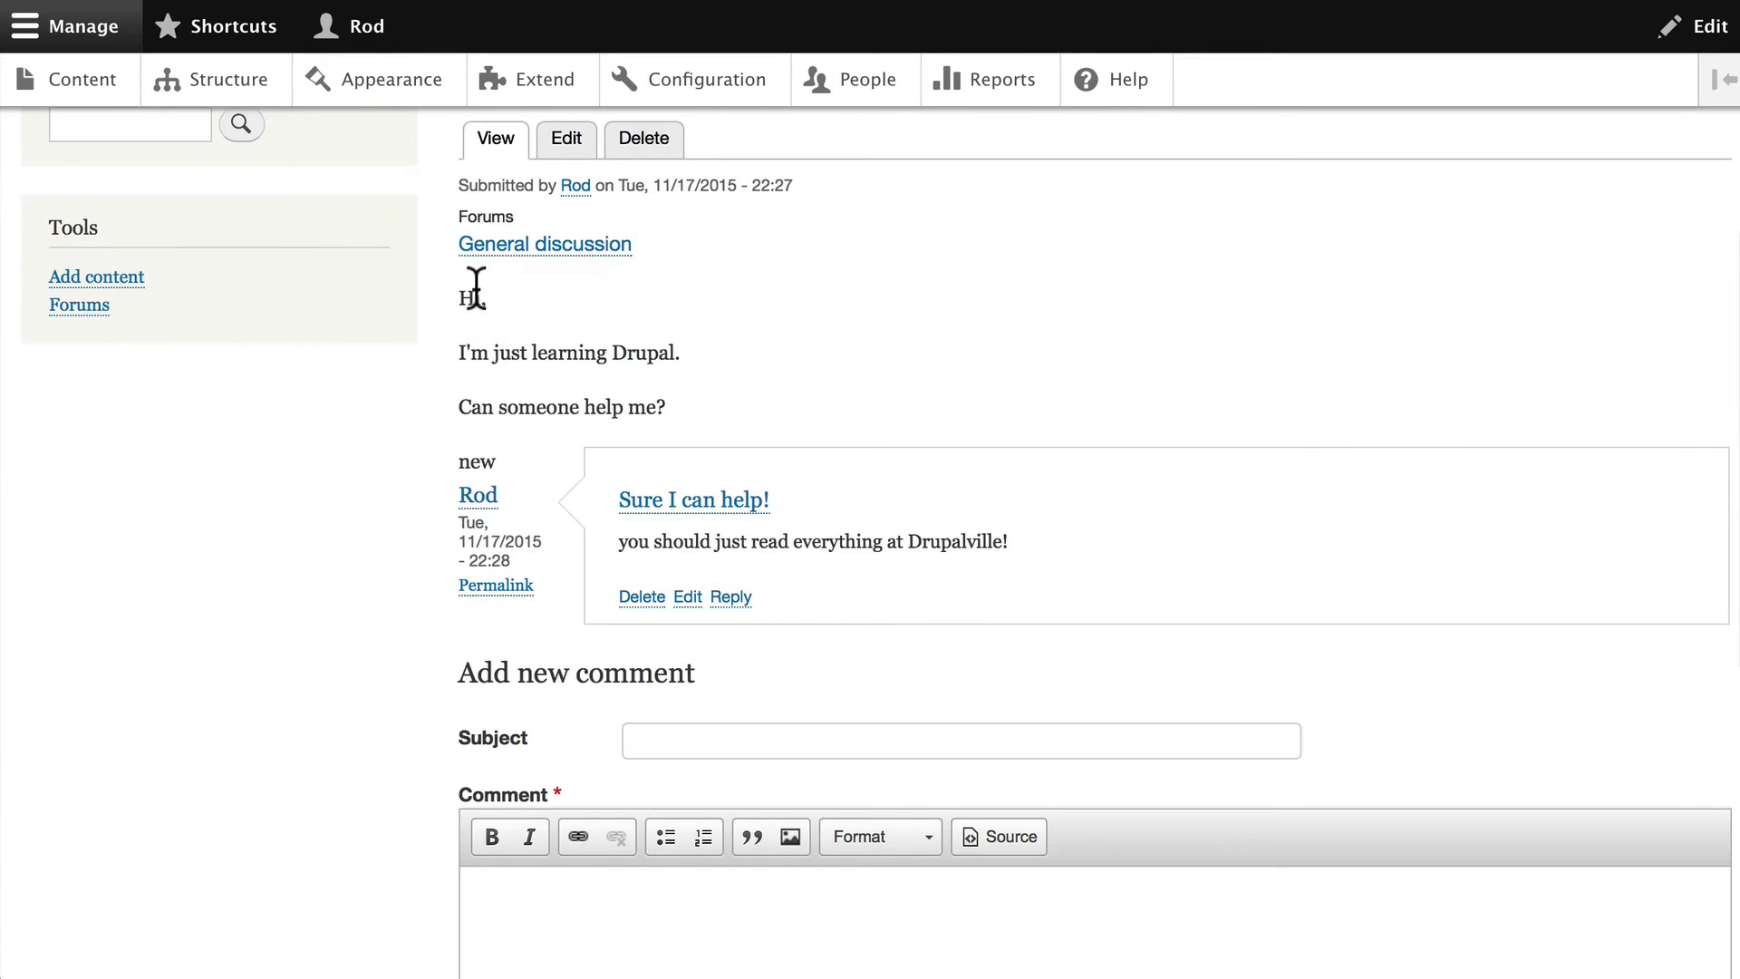
click(598, 246)
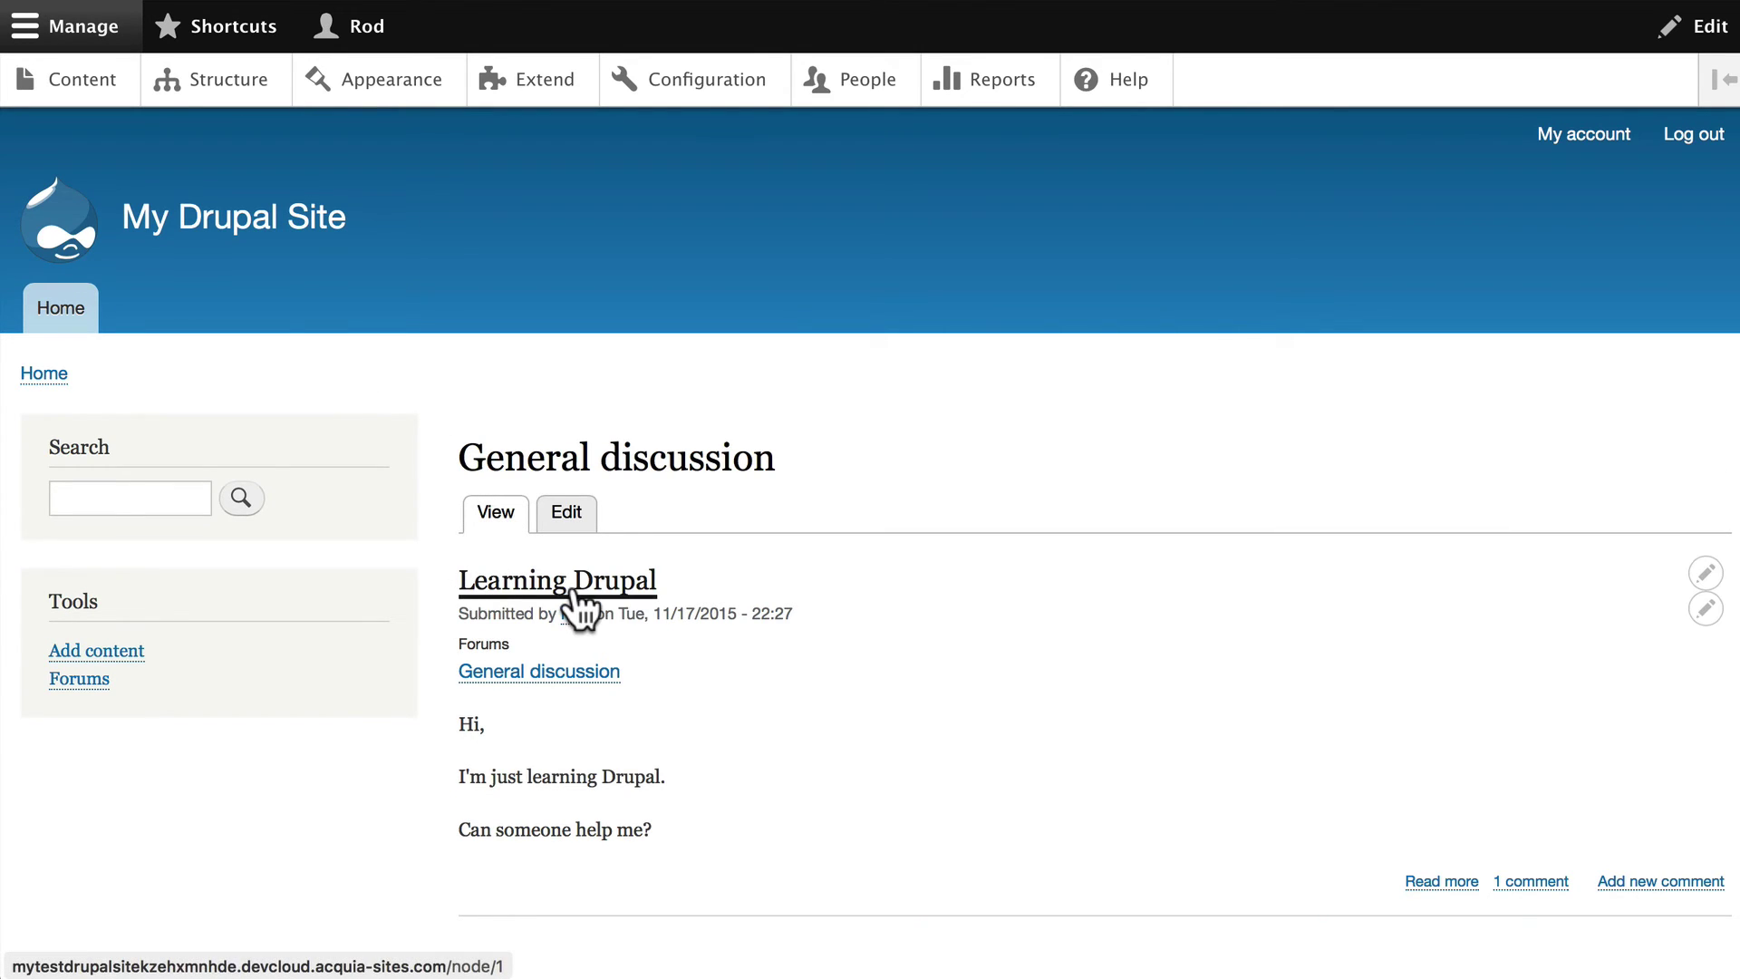
scroll(544, 811, down, 5)
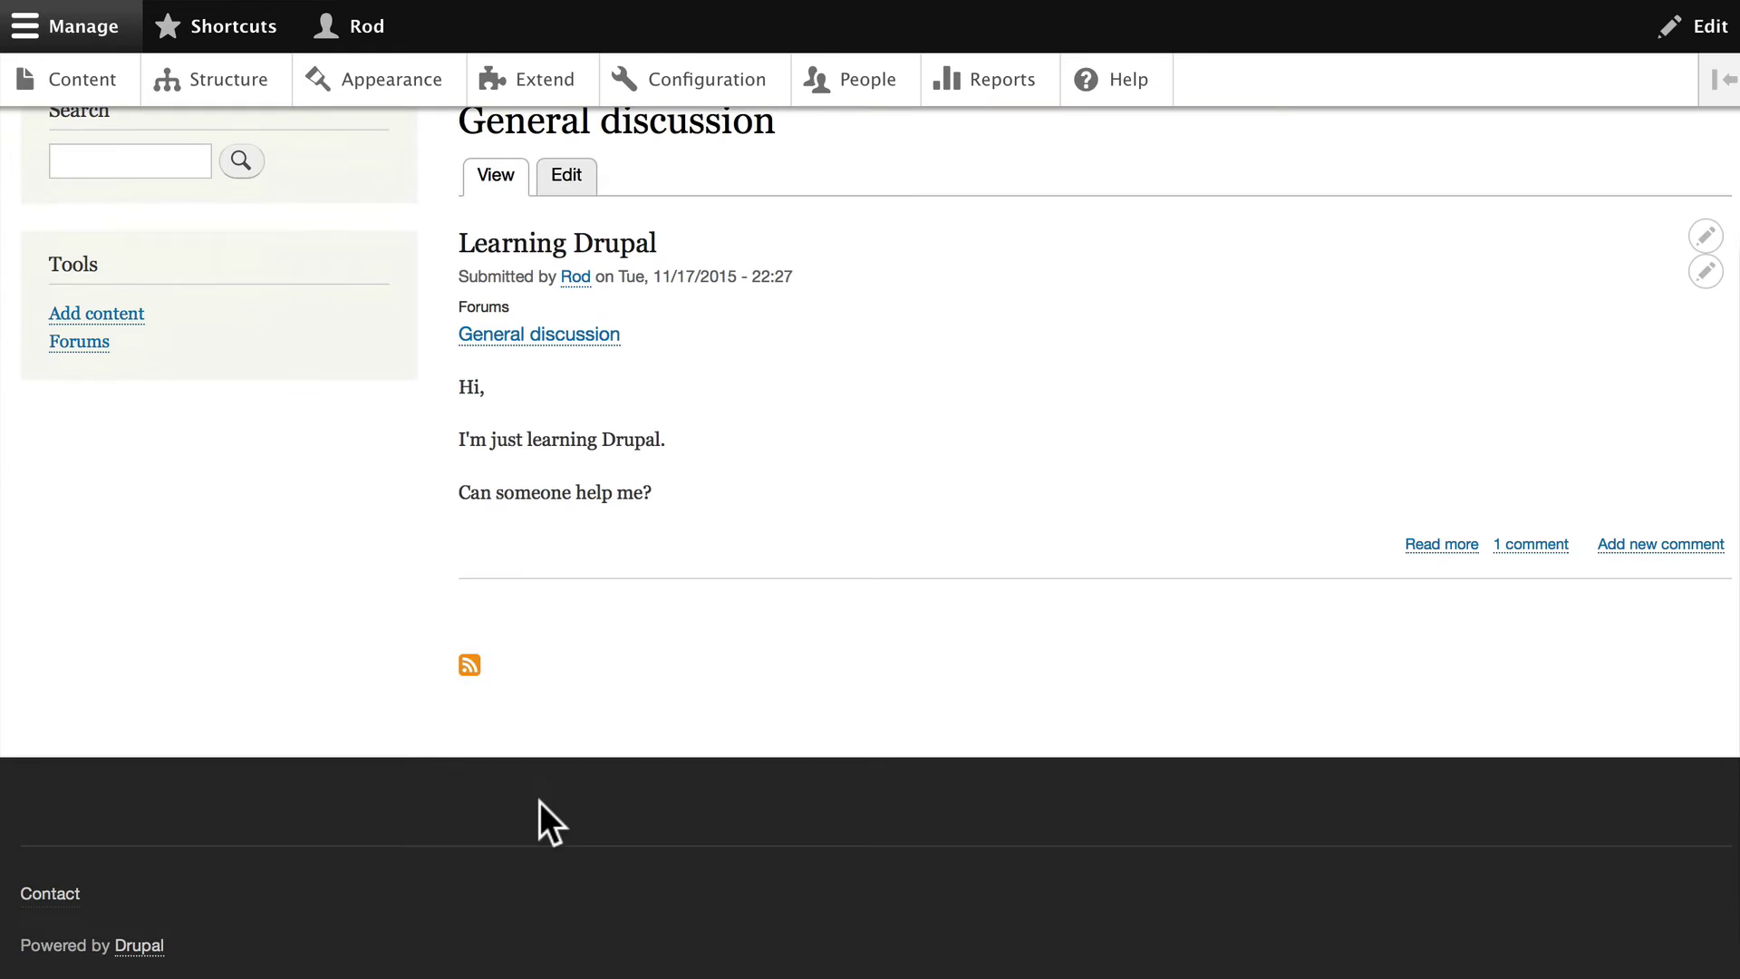
click(1534, 548)
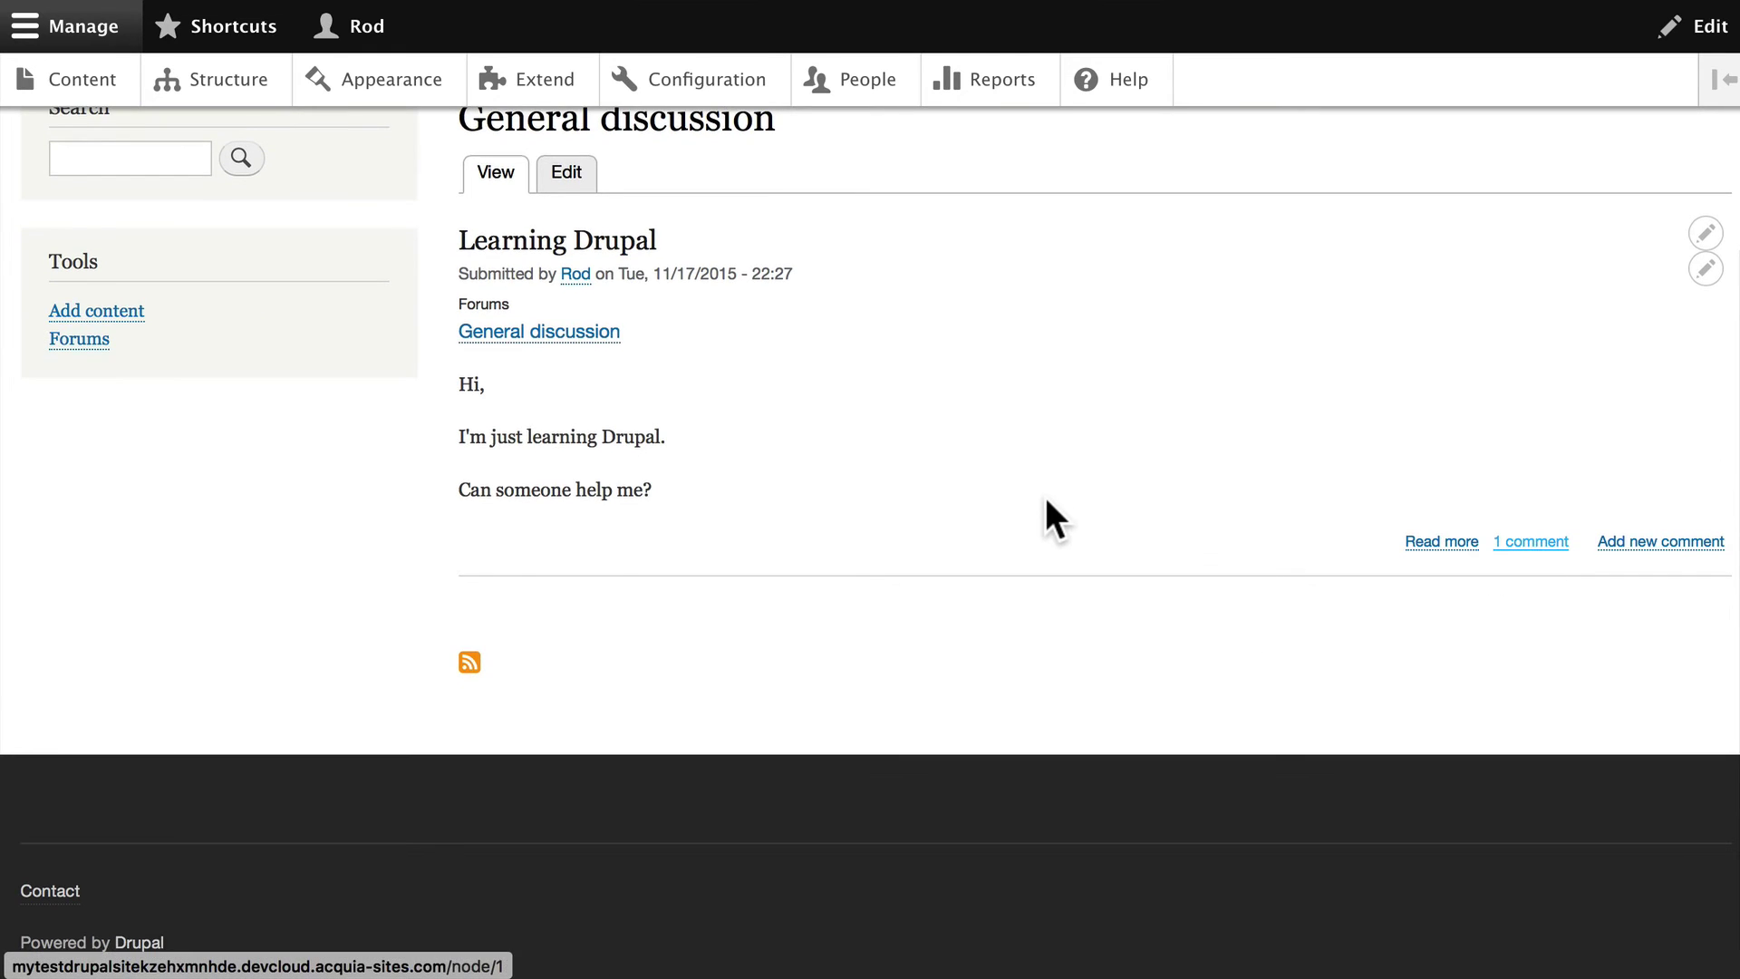
scroll(1046, 499, down, 4)
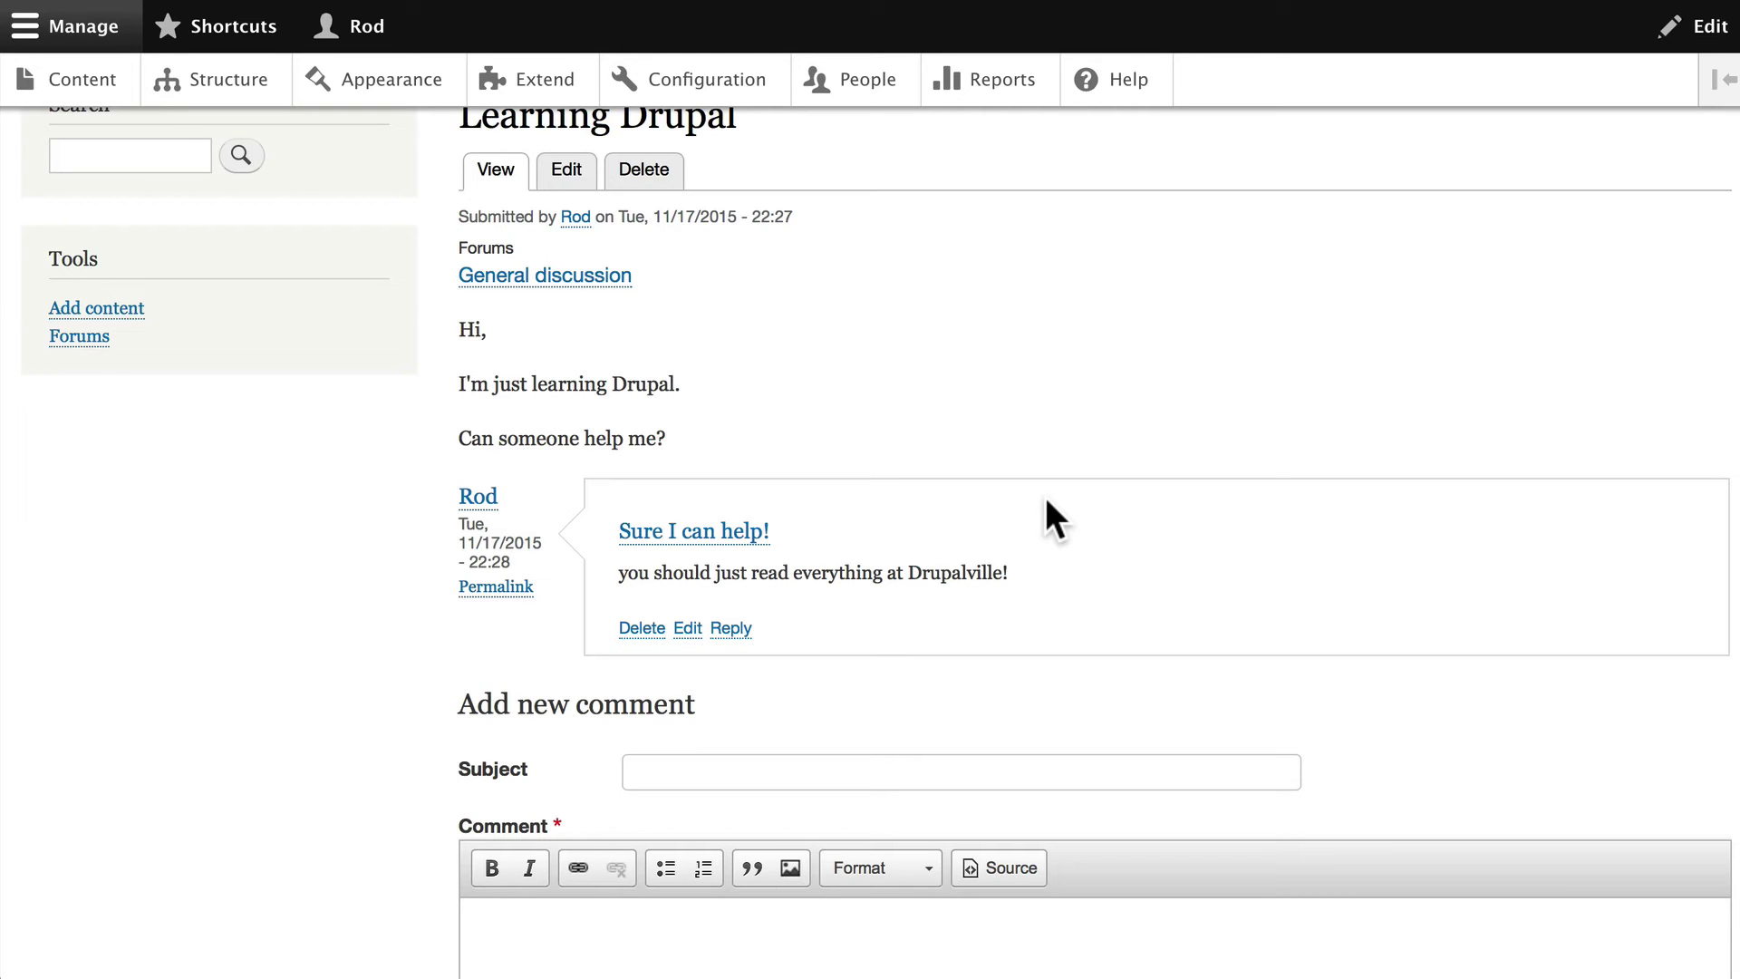
scroll(1046, 496, up, 4)
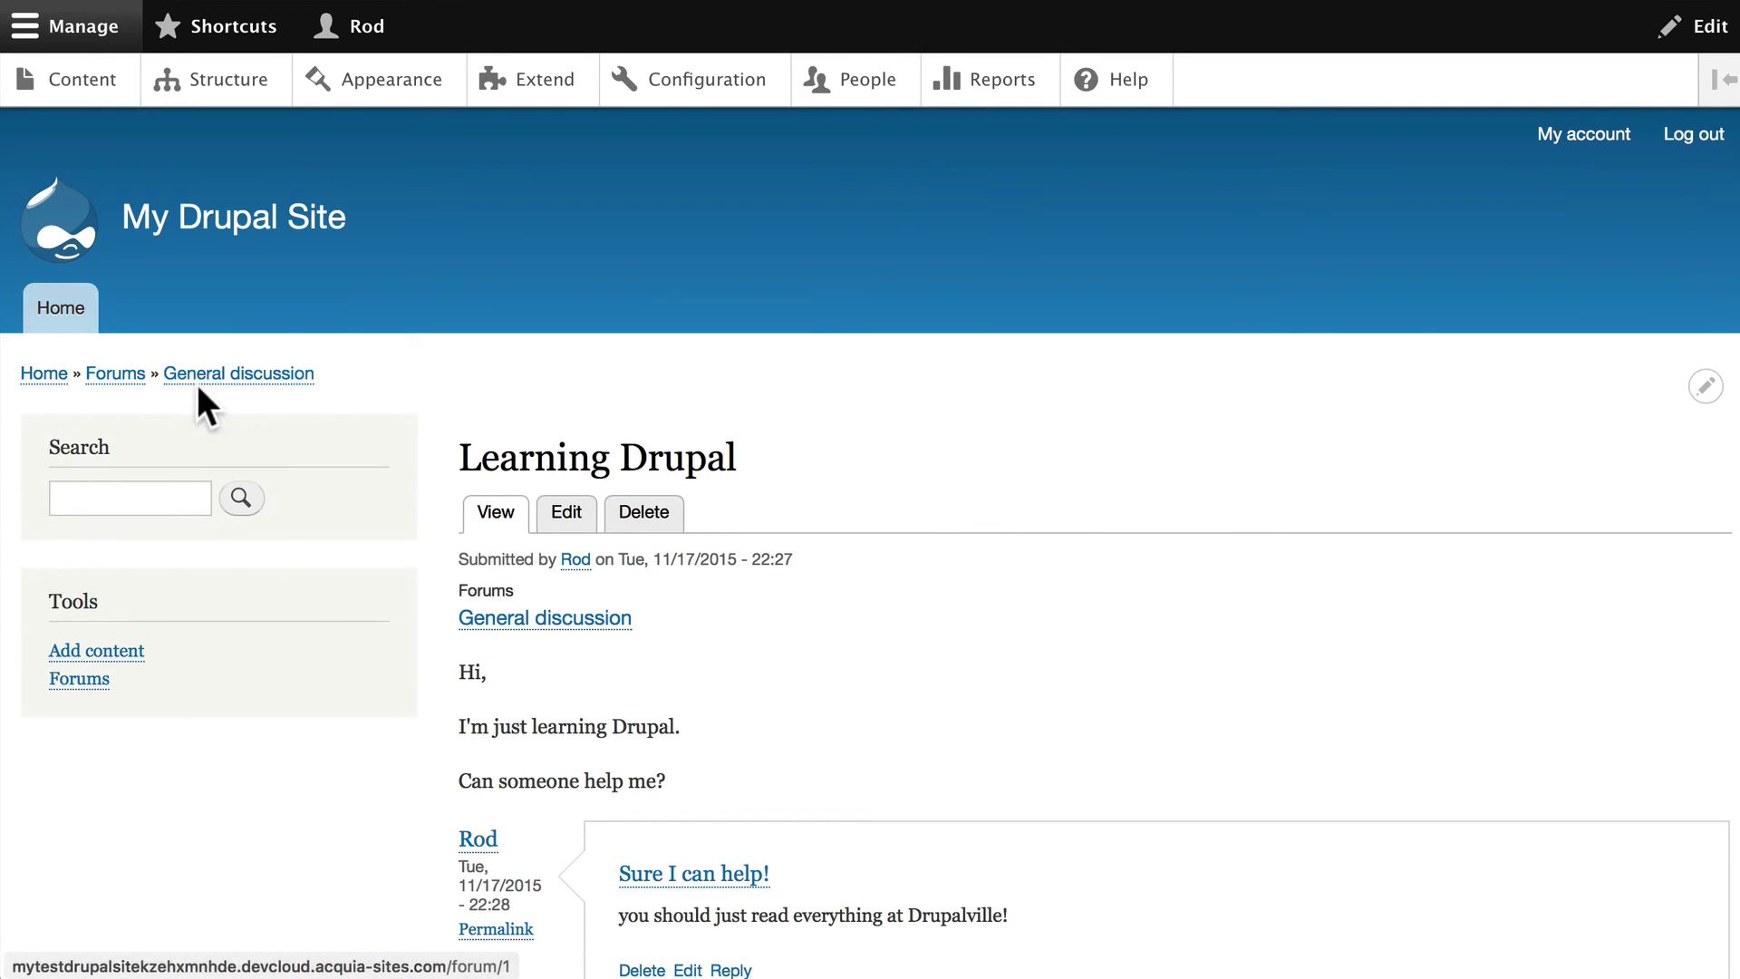
Open the Forums overview from the breadcrumb.
click(103, 373)
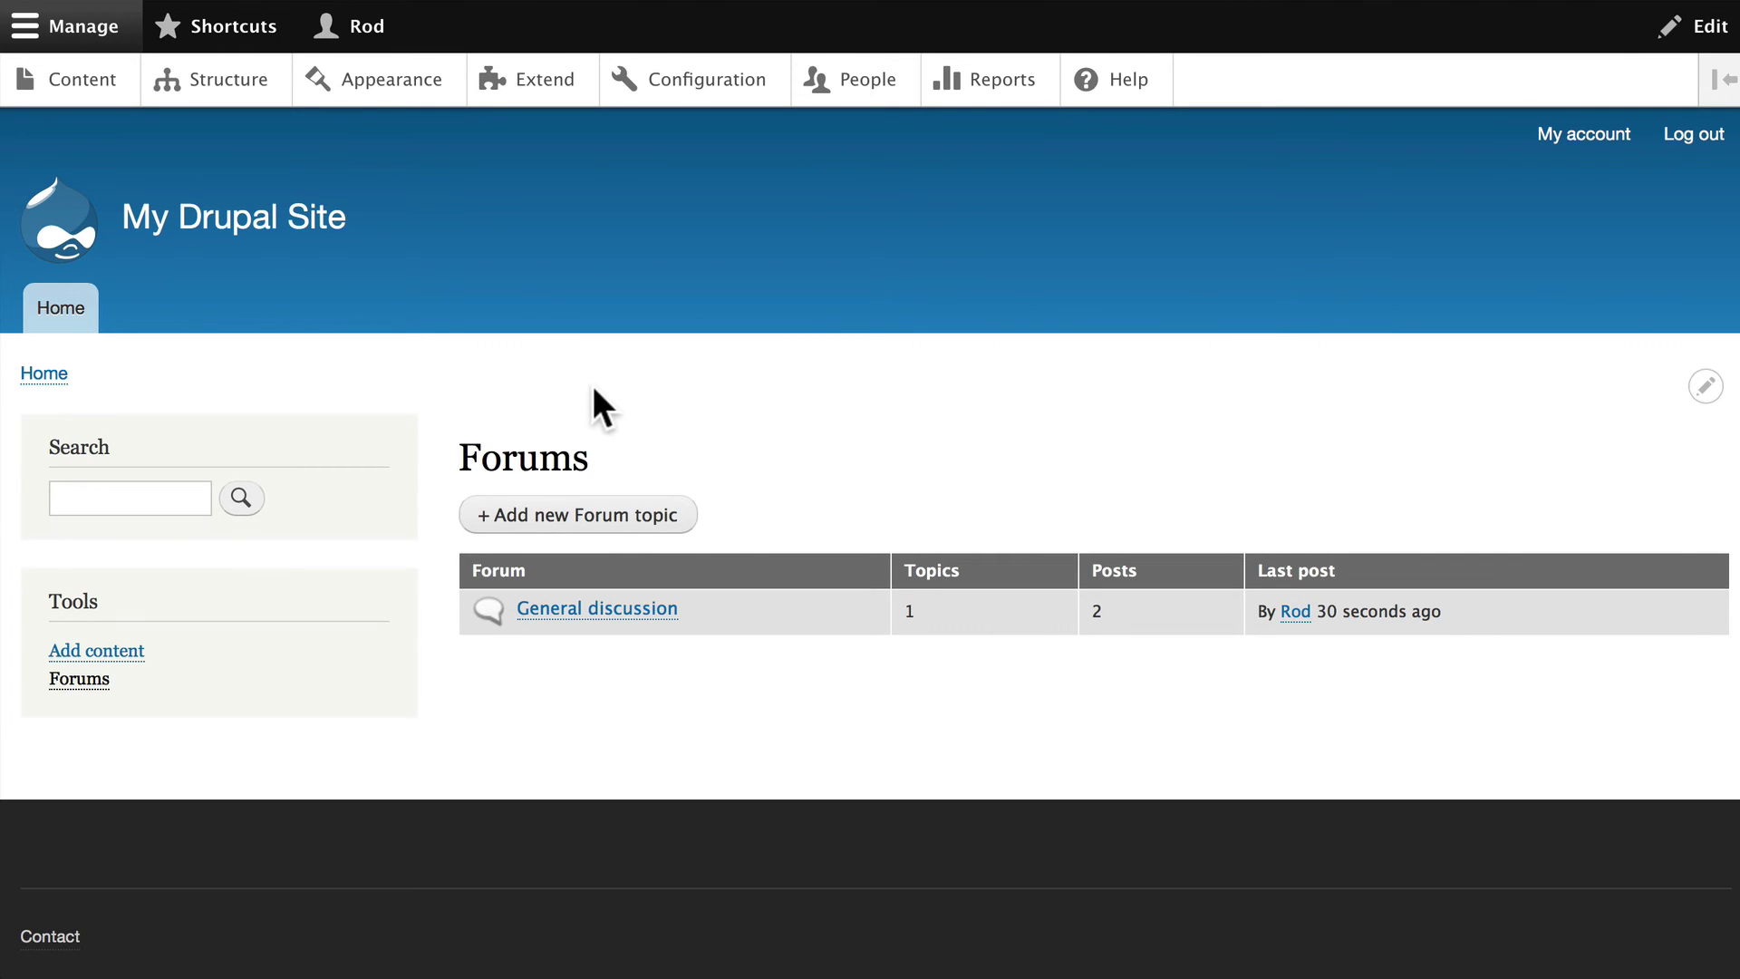
Start a new forum under Structure > Forums named 'Learning Drupal'.
click(218, 77)
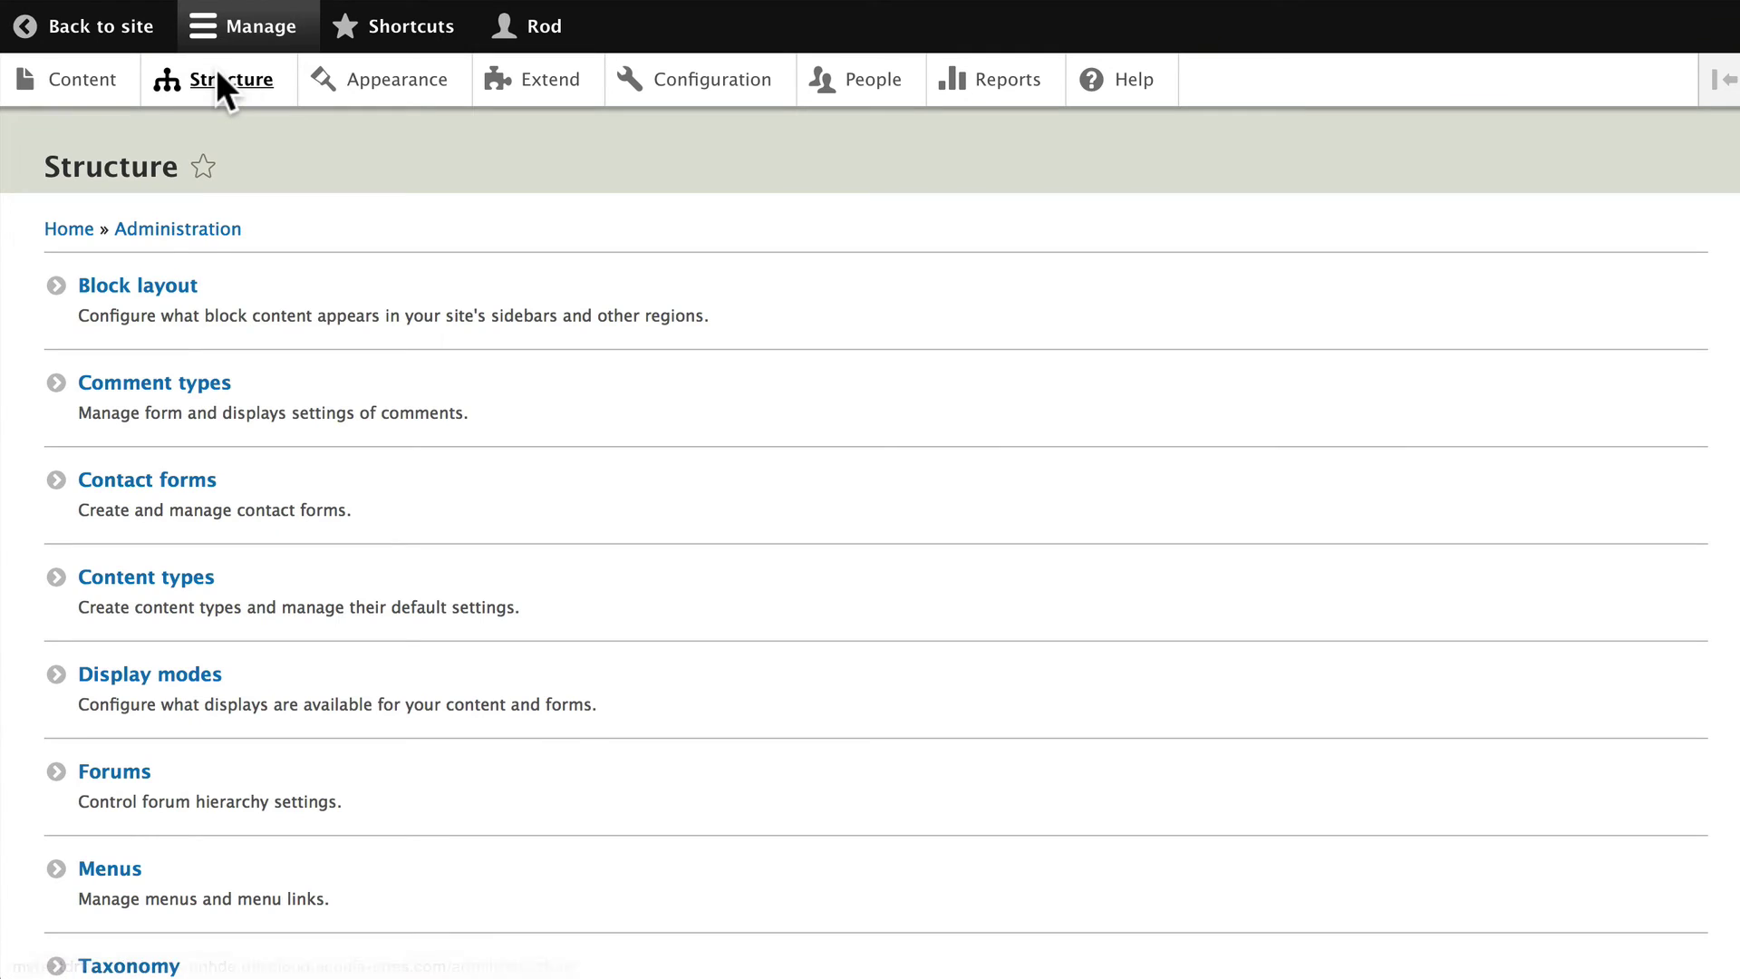
click(106, 771)
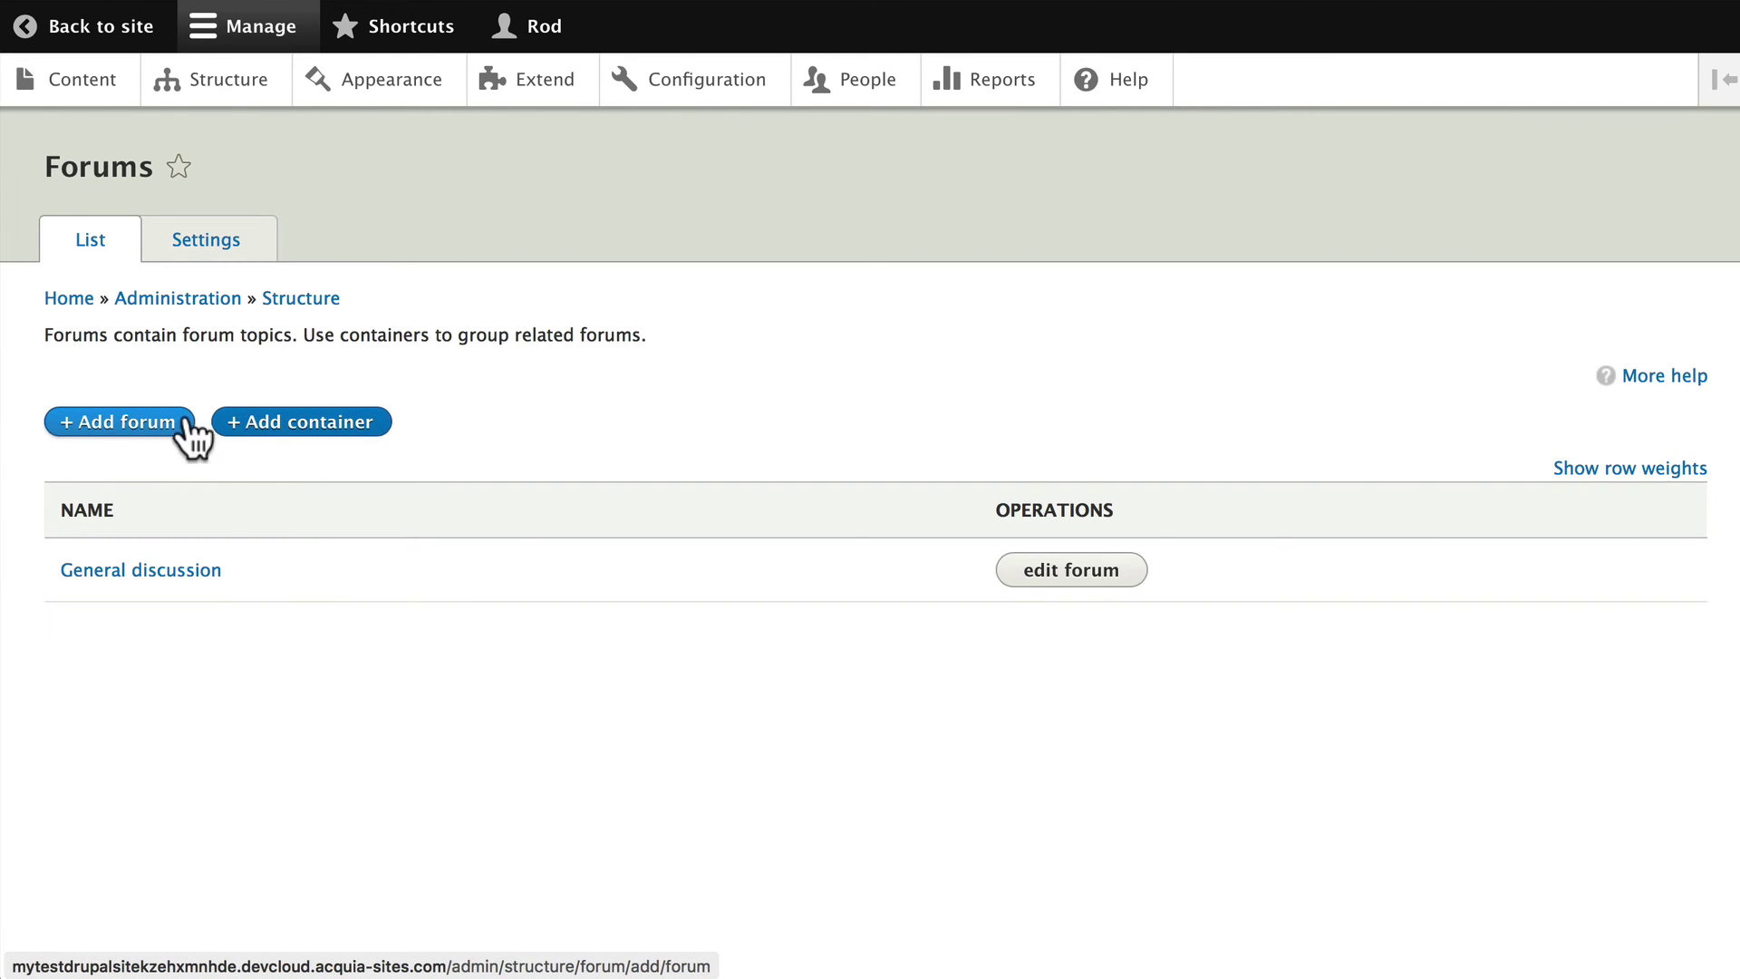
click(102, 431)
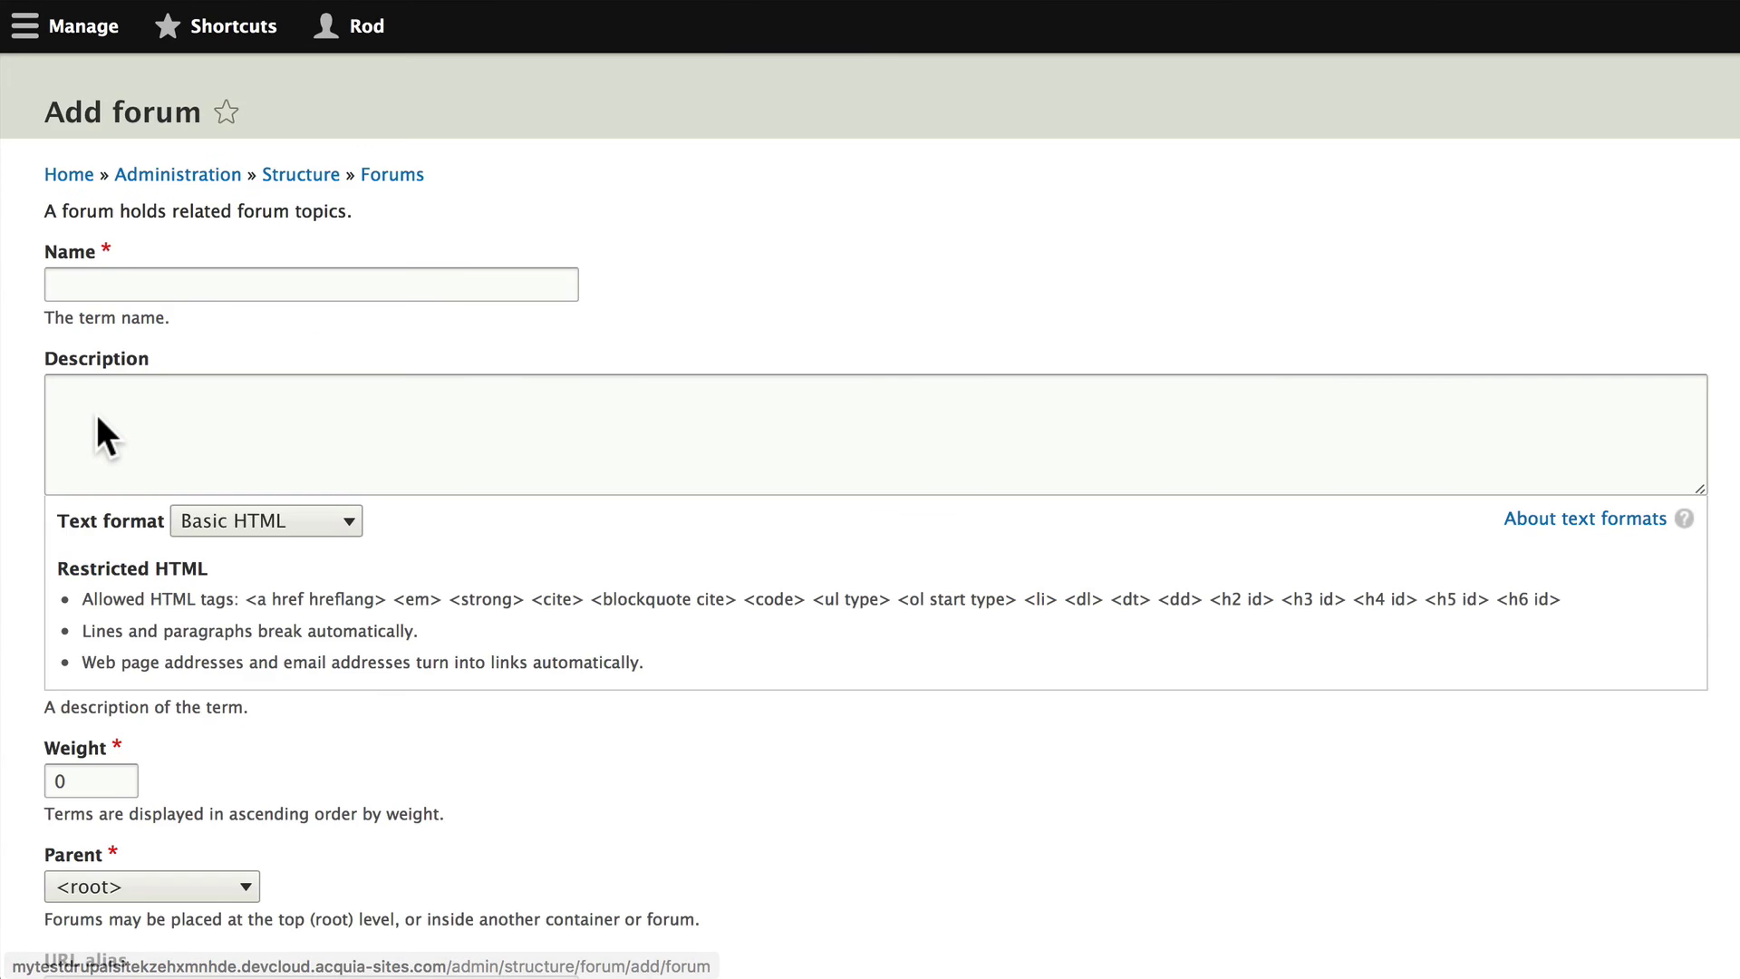
click(87, 337)
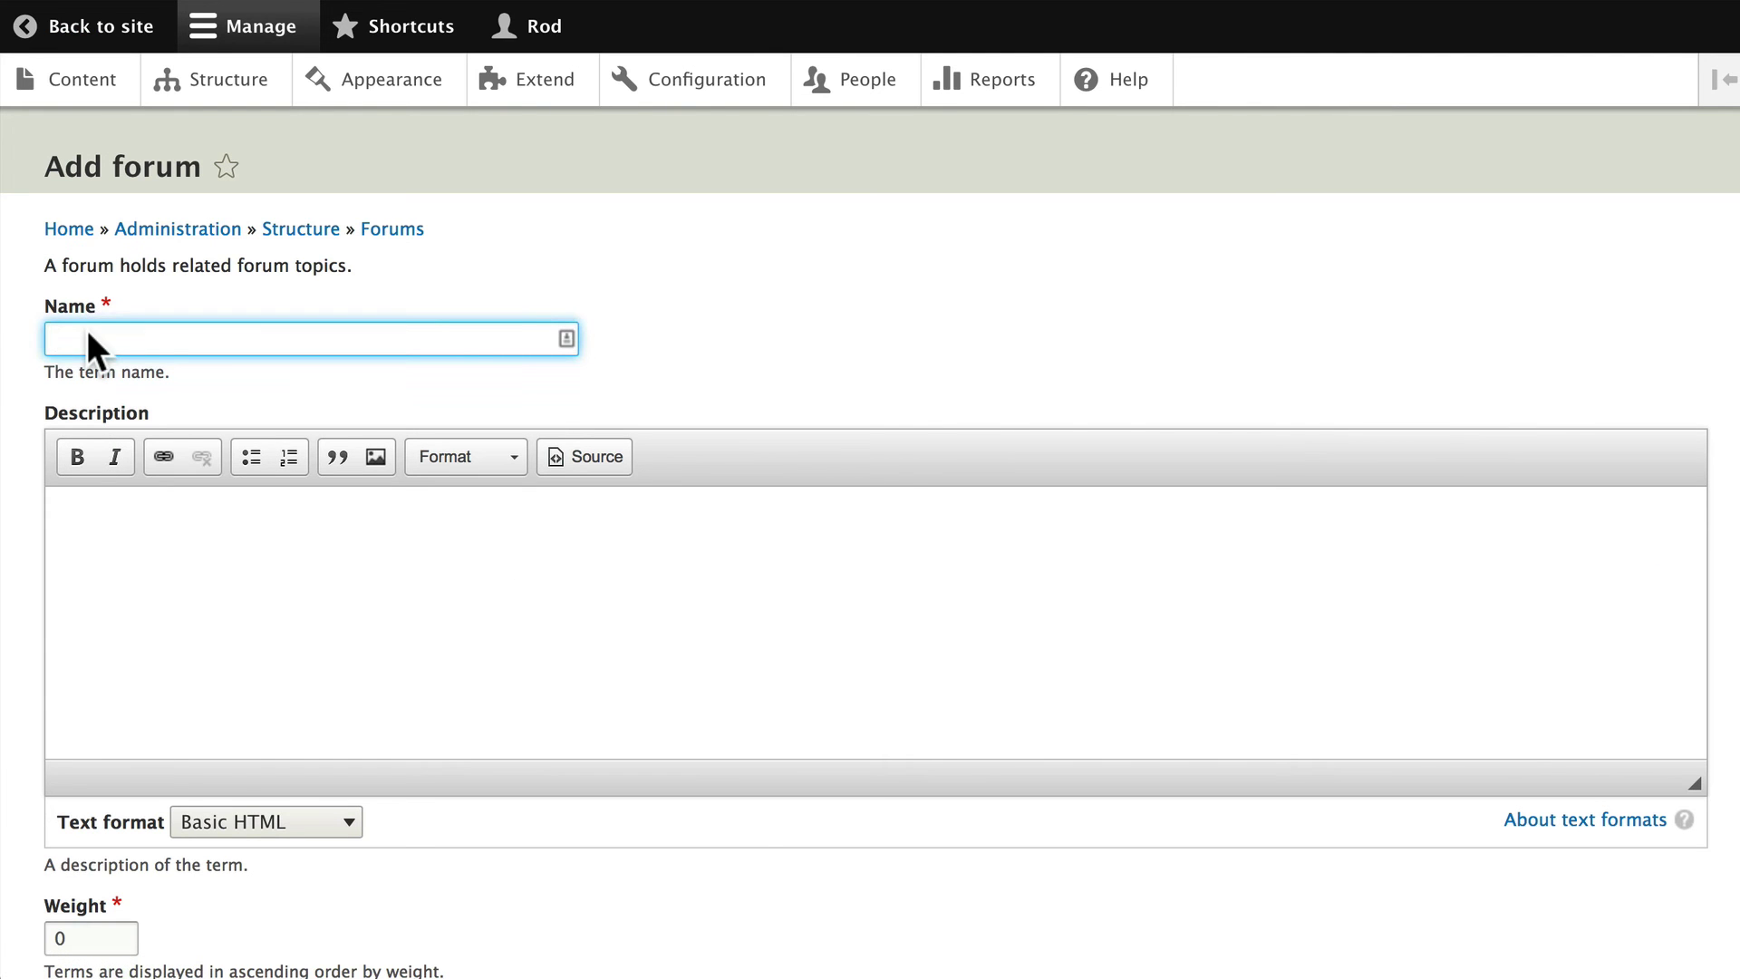
text(Learning Drupal)
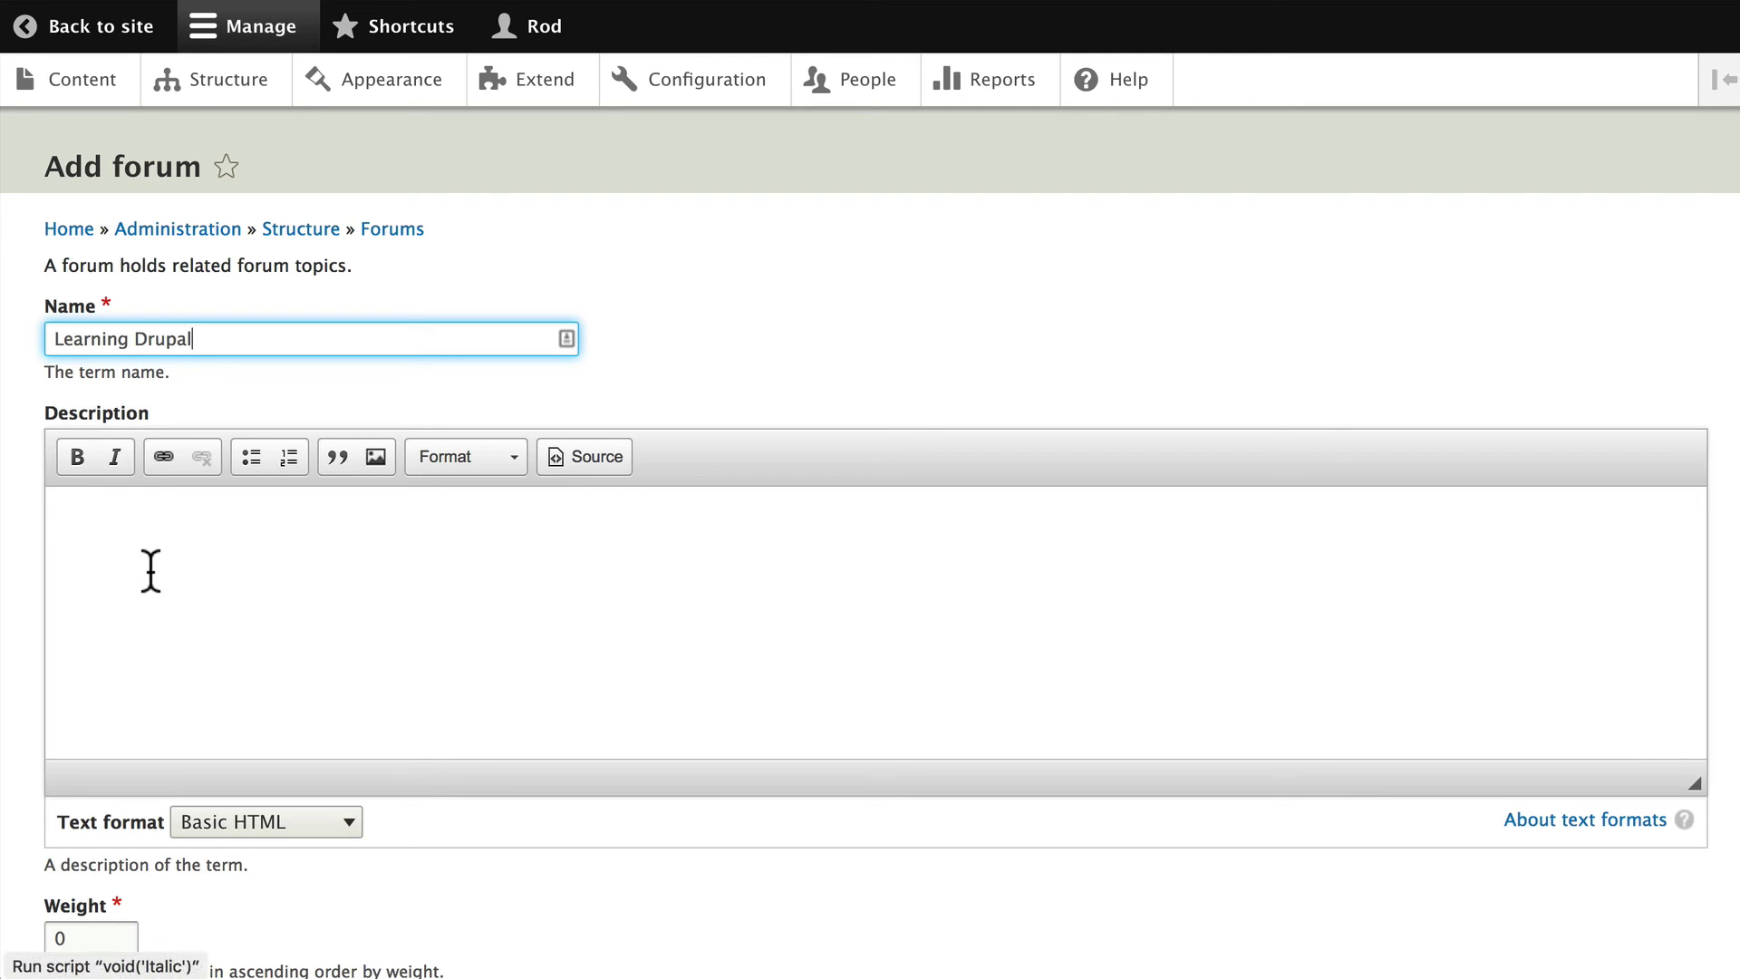
scroll(149, 567, down, 5)
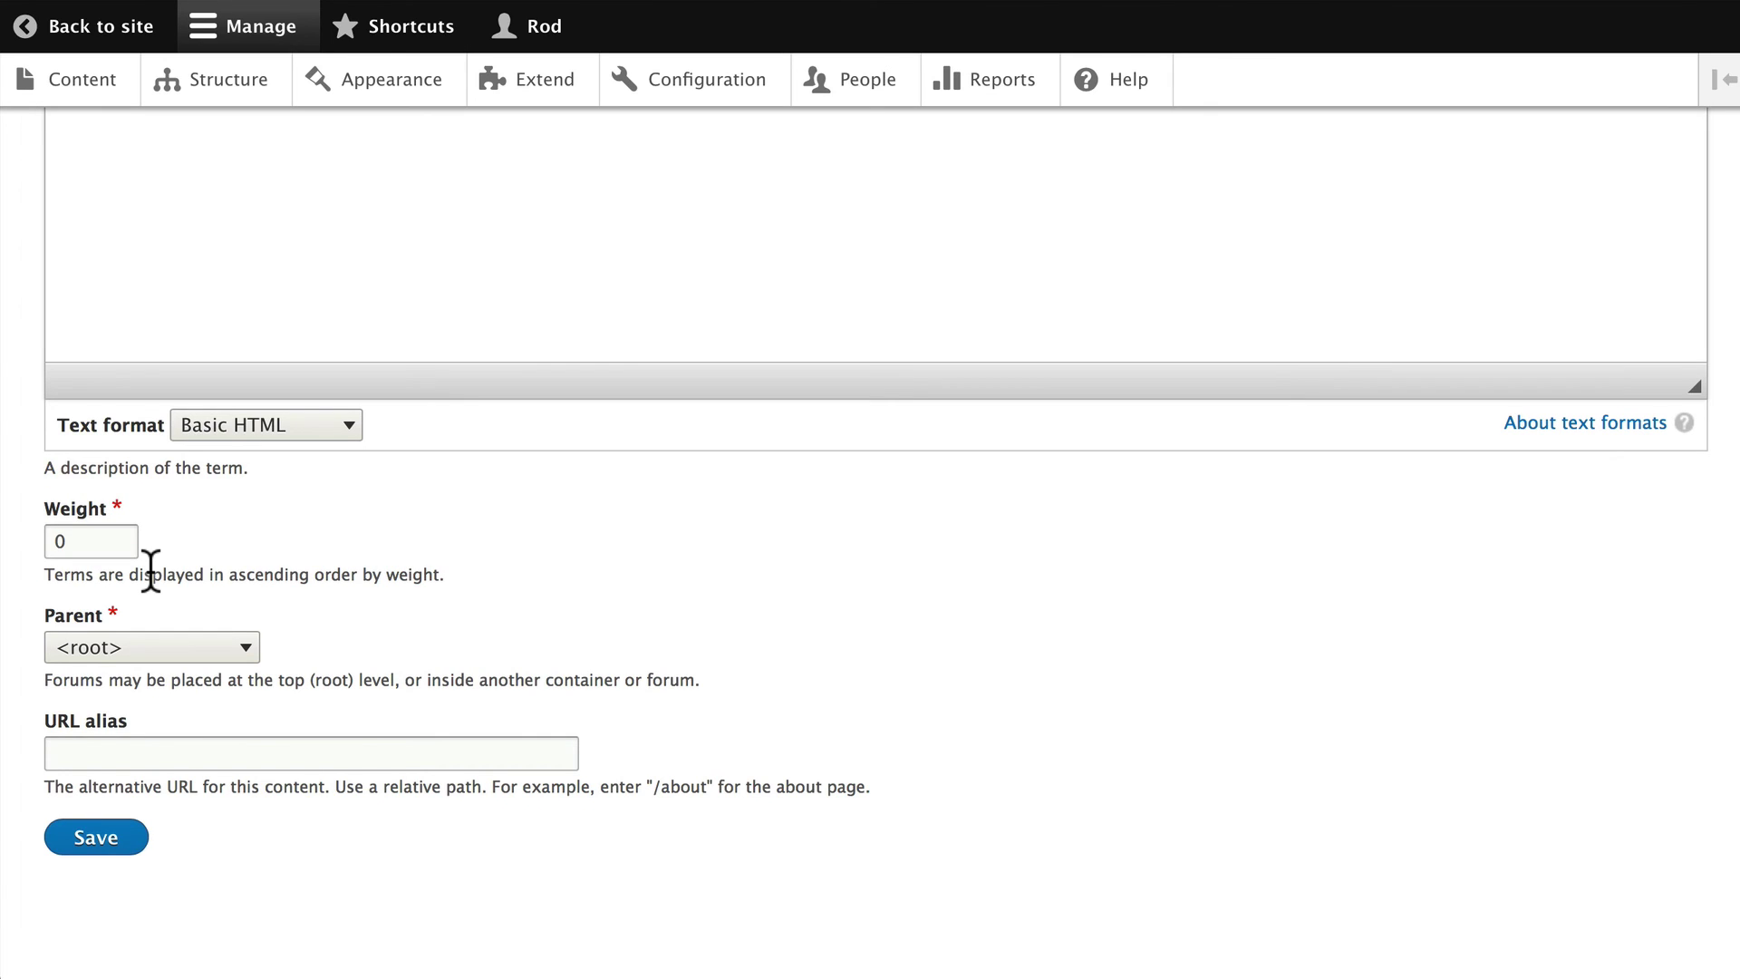
Save the Learning Drupal forum and save the forum order with General discussion first.
click(94, 838)
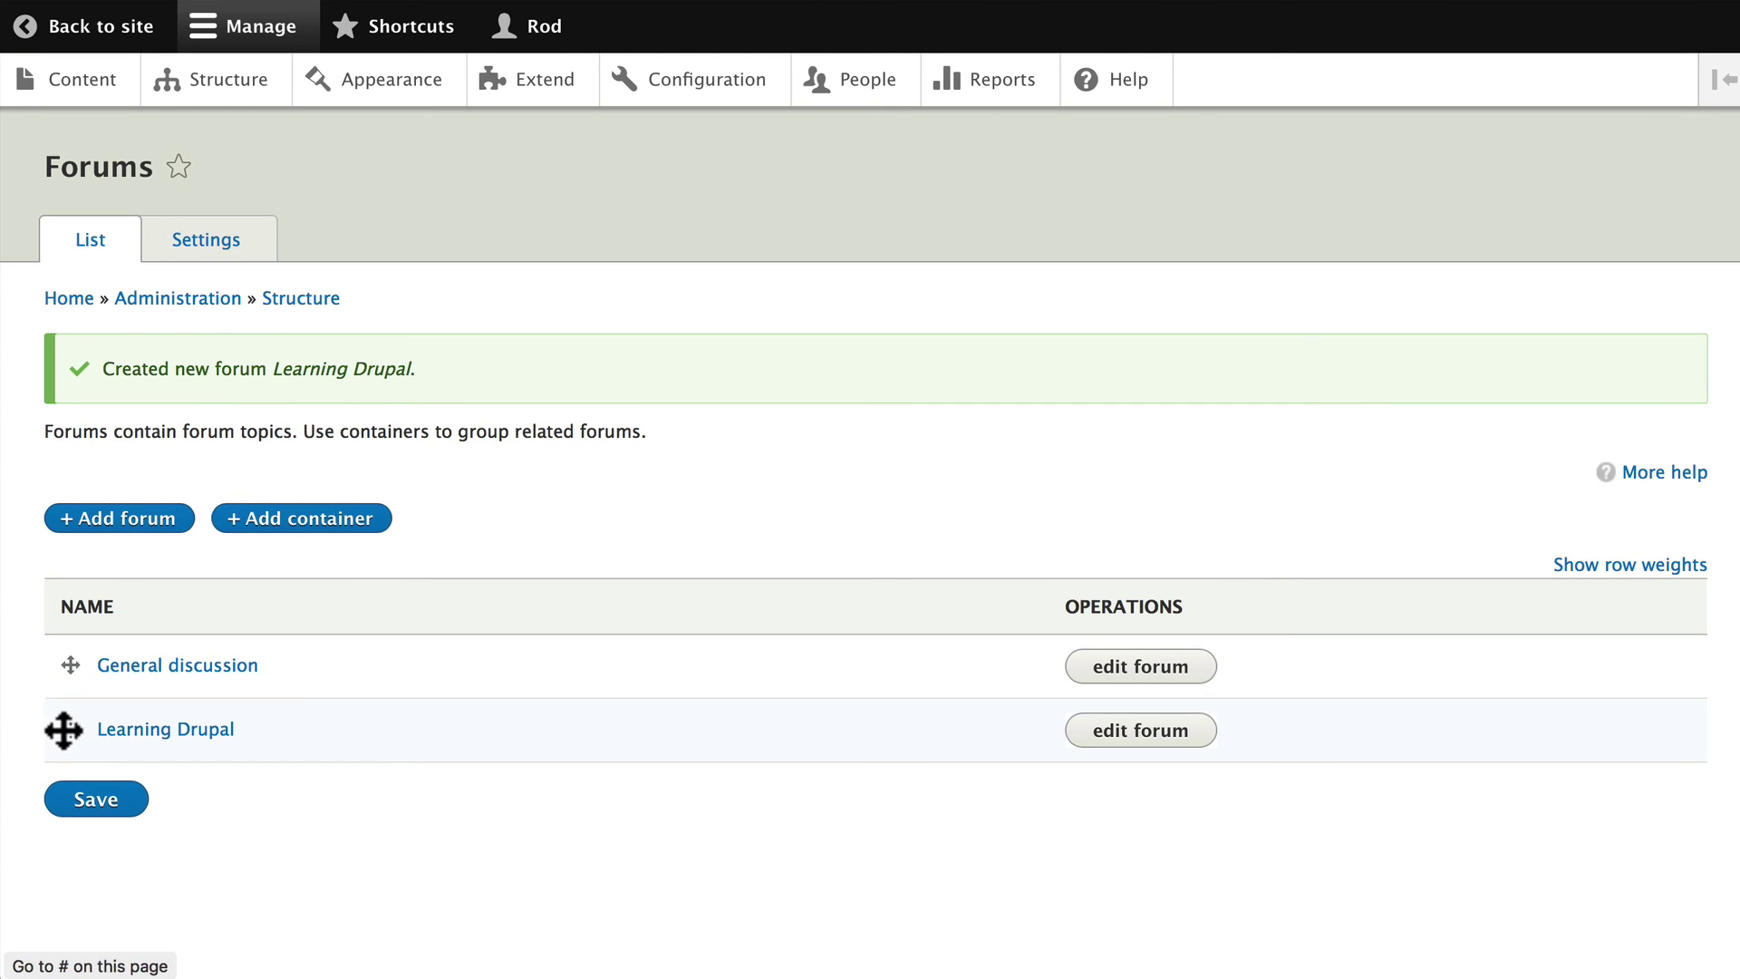
drag(63, 726, 62, 678)
drag(63, 830, 48, 762)
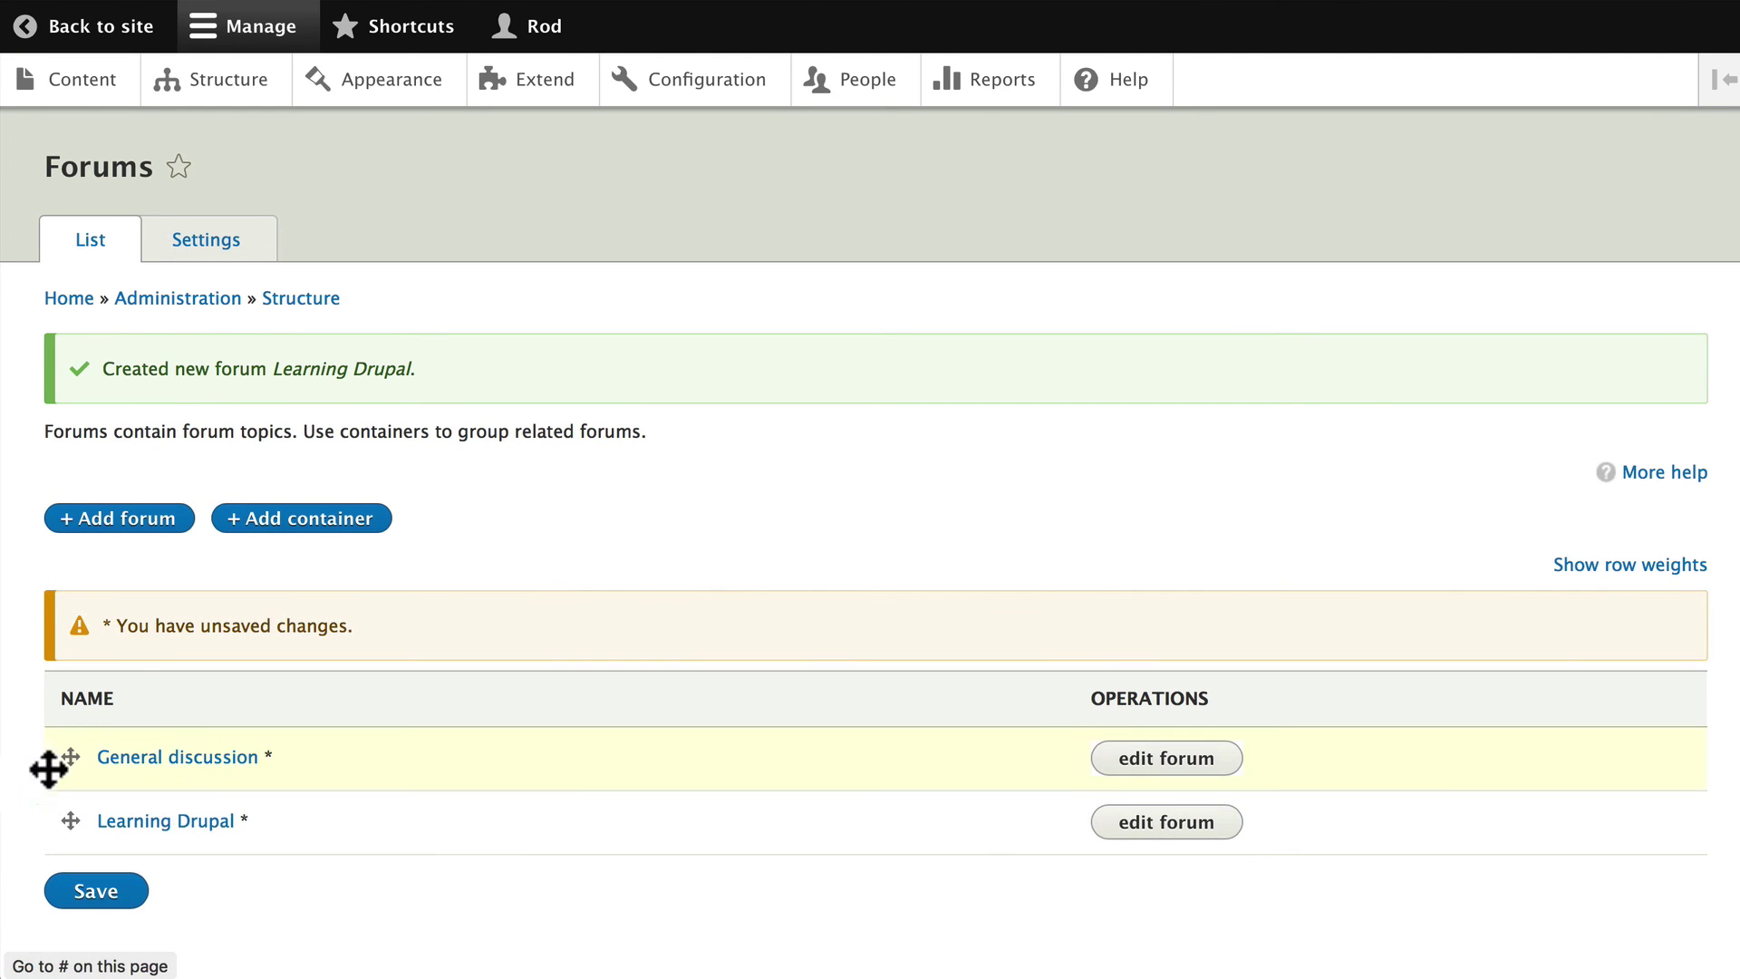
click(96, 891)
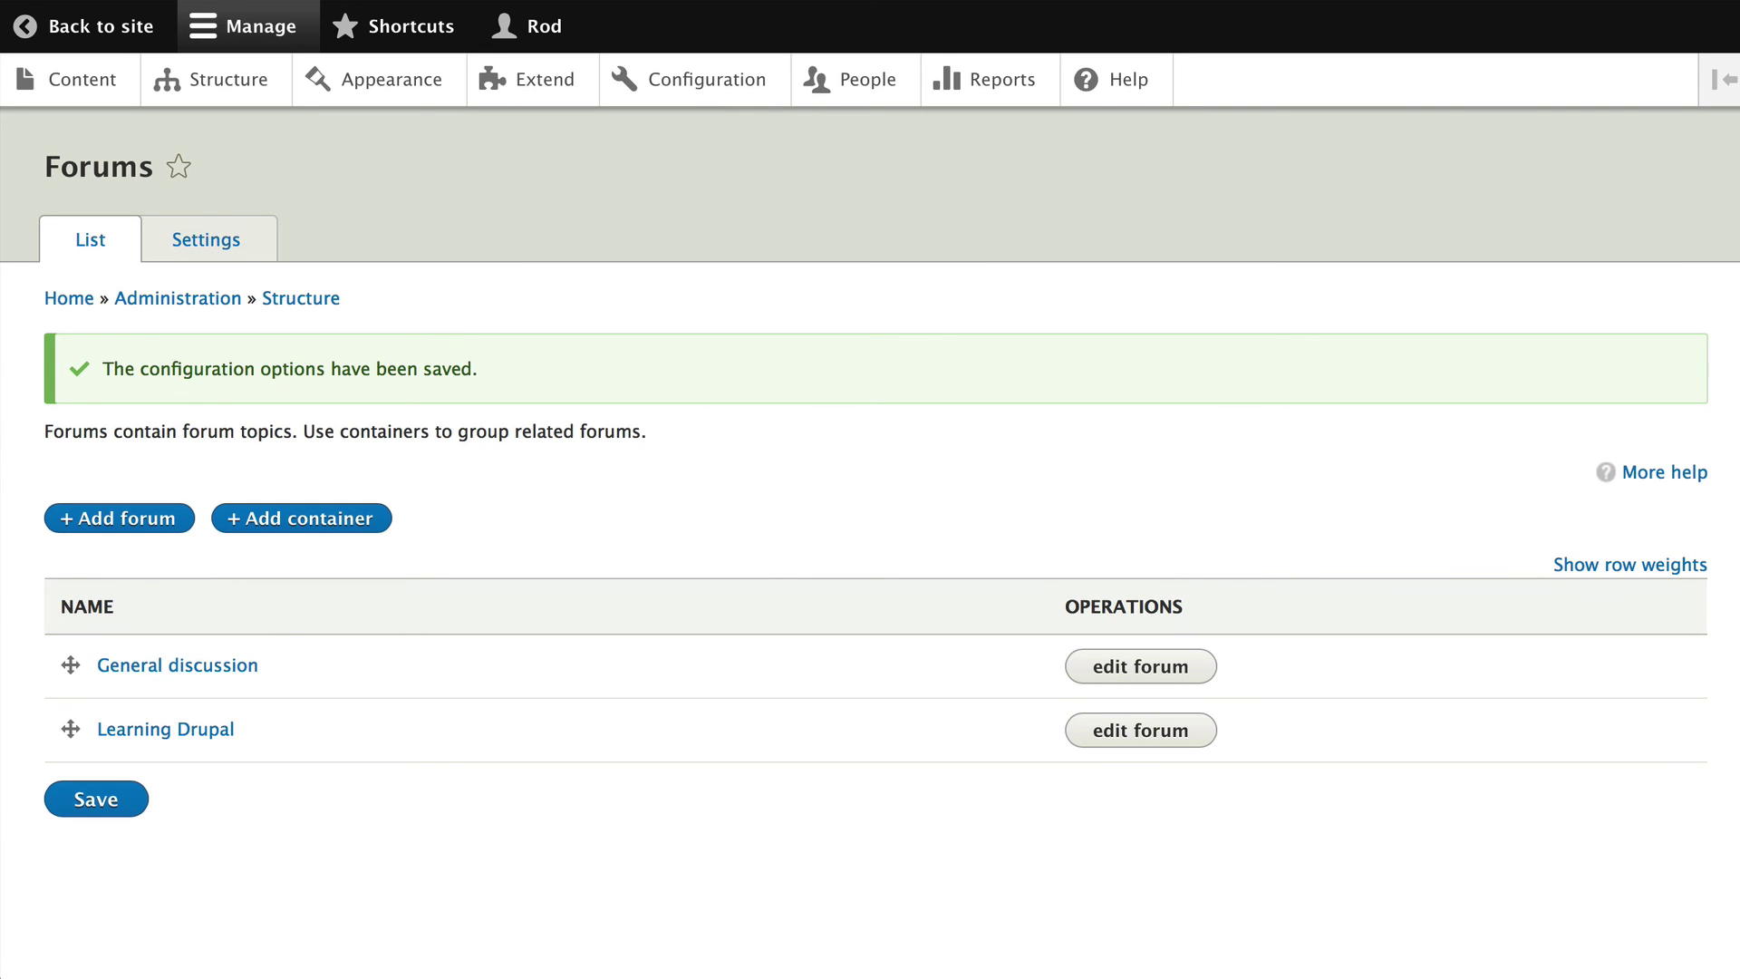
Open a blank Forum topic form, checking the Forums list without choosing a forum.
click(86, 84)
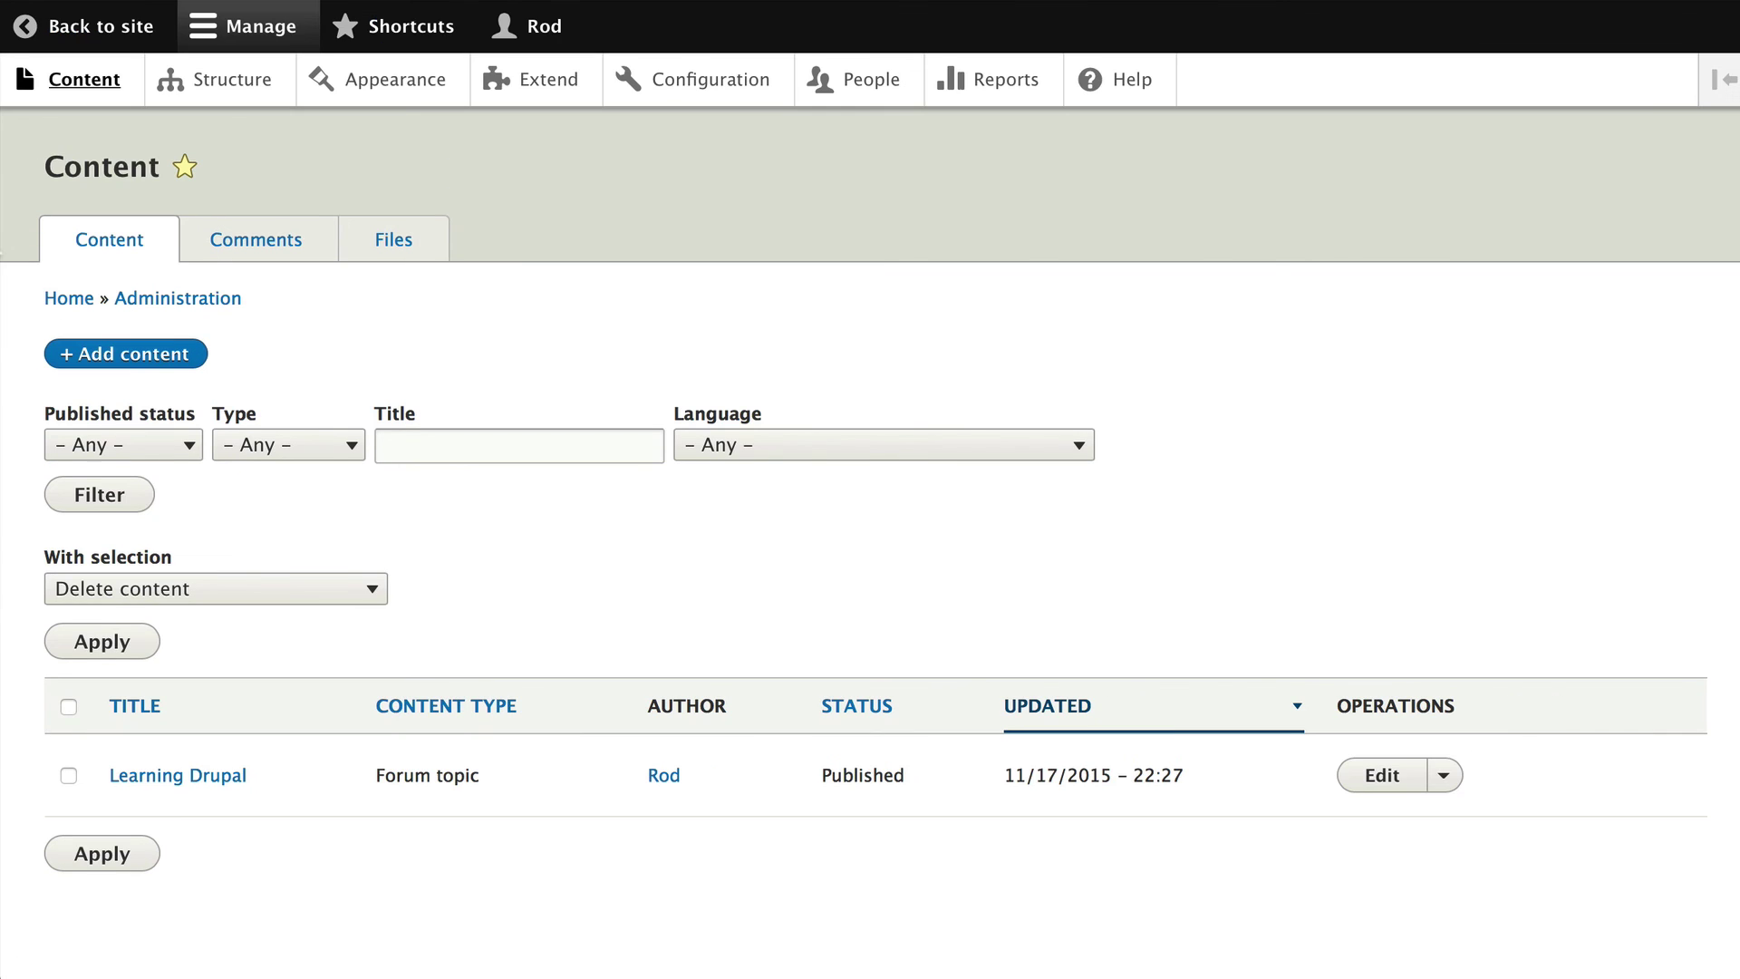
click(108, 352)
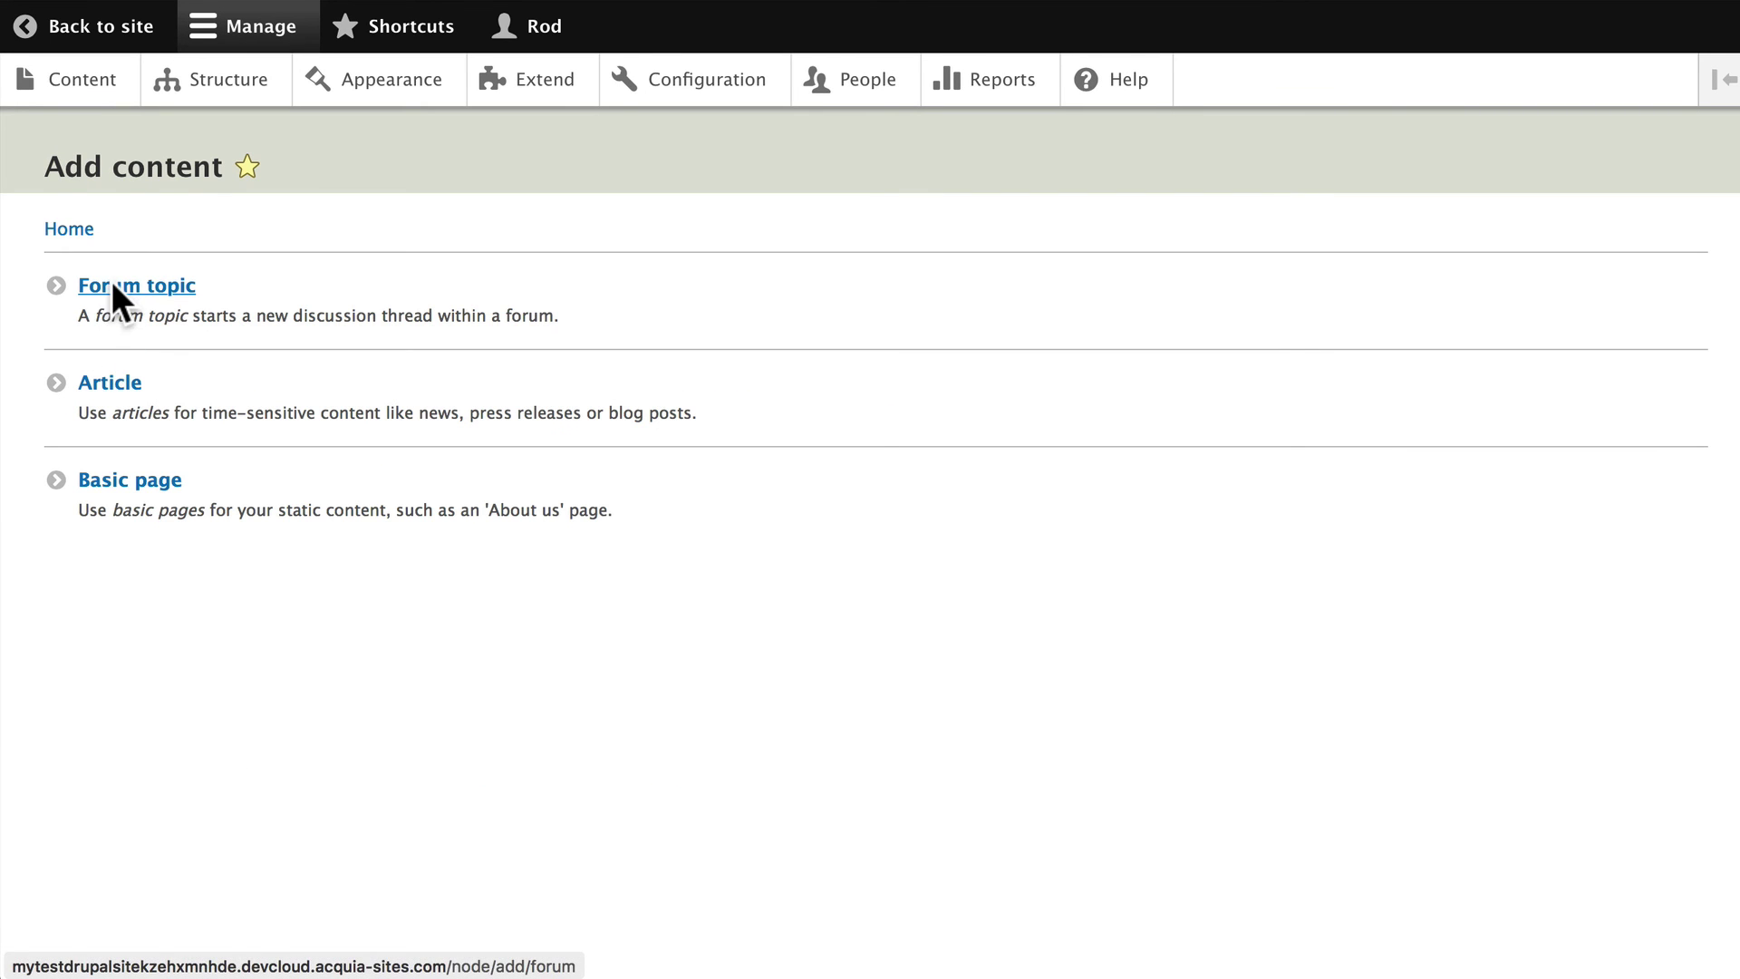
click(111, 284)
click(214, 388)
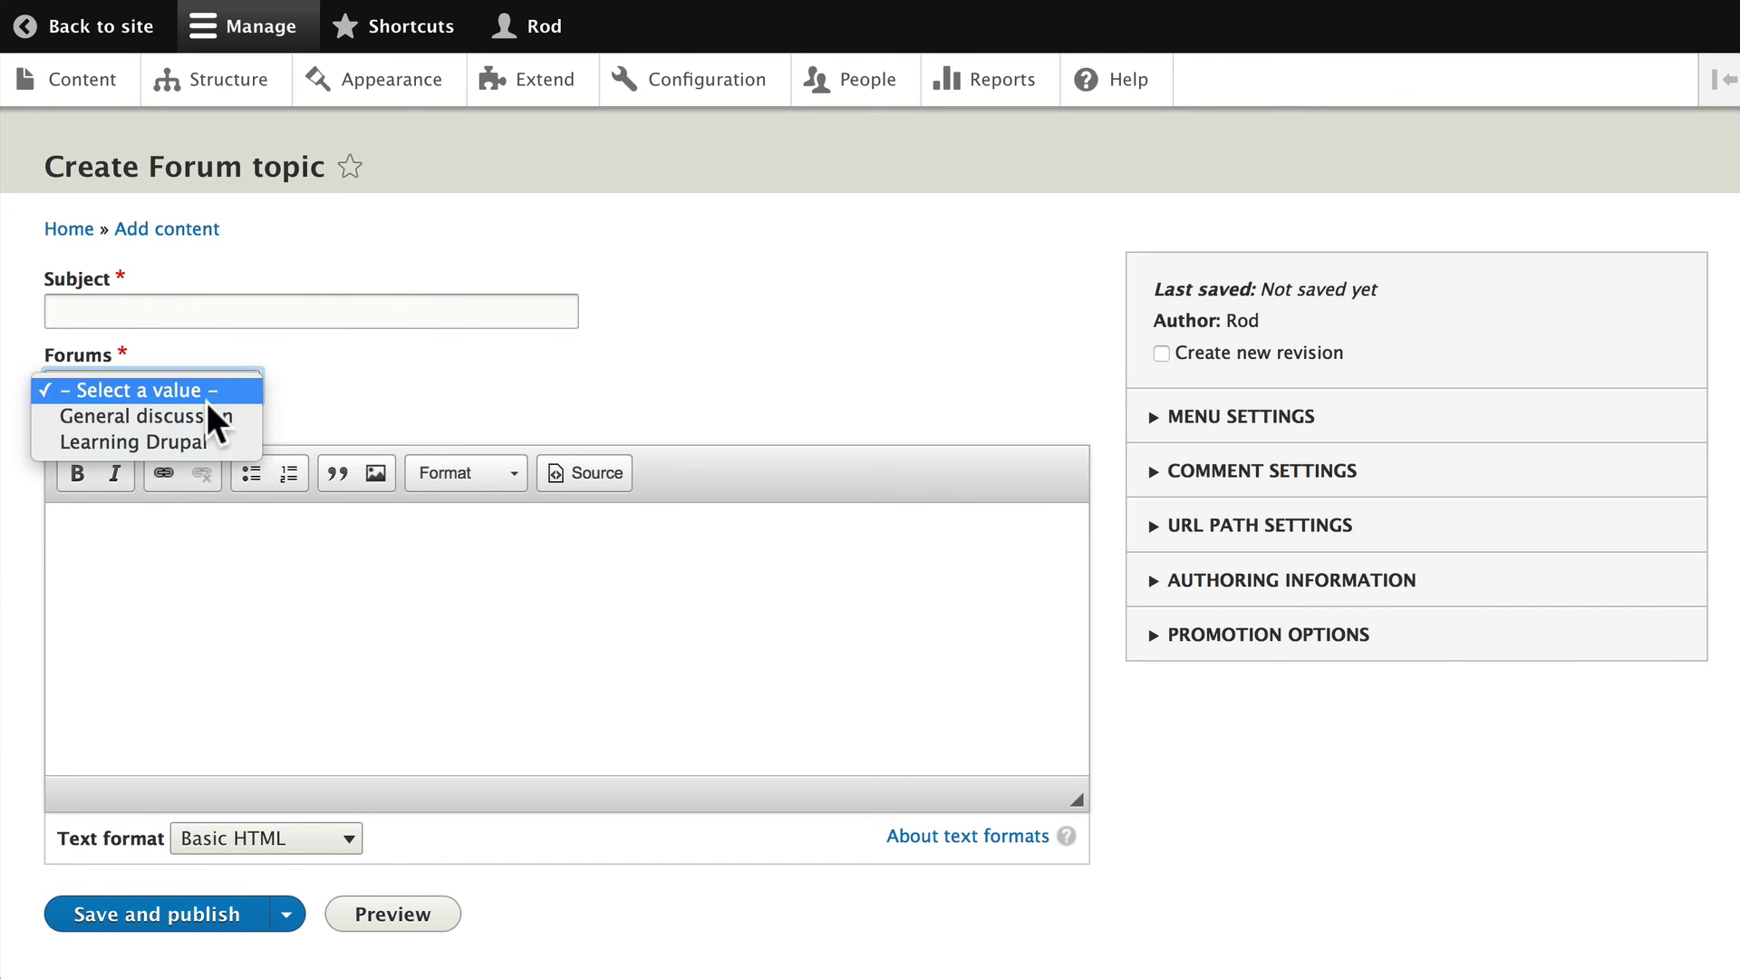
click(129, 499)
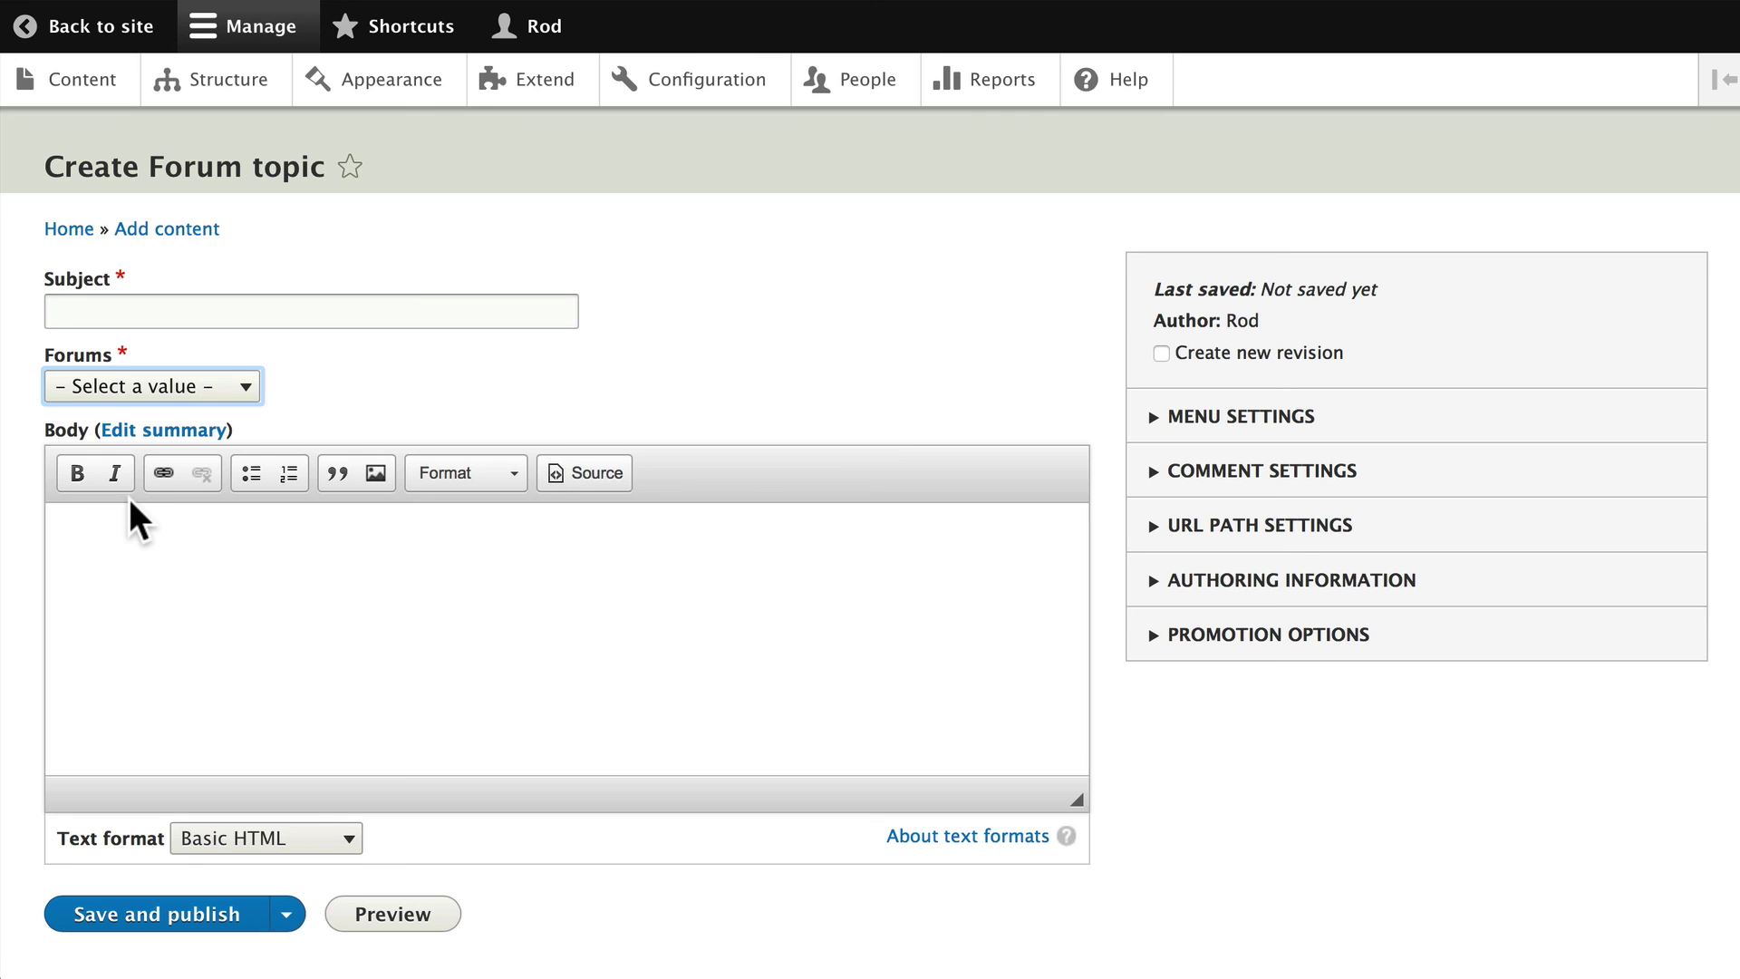